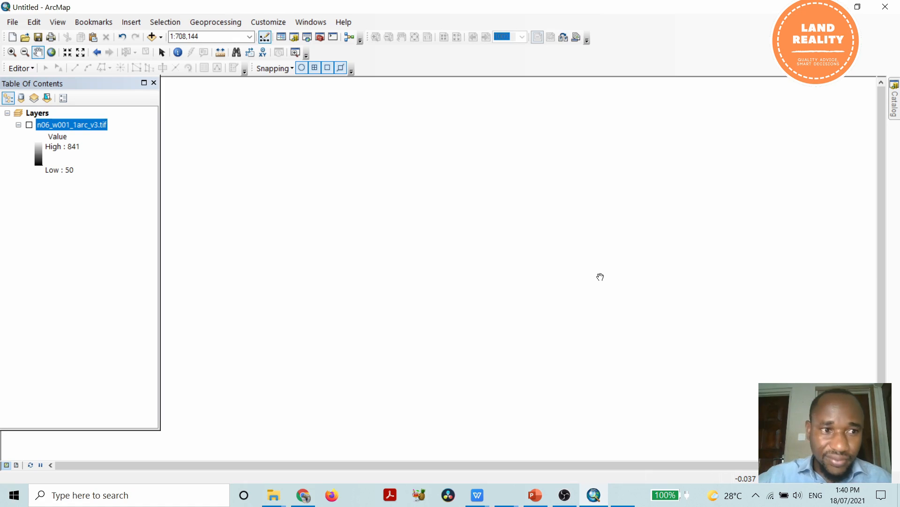
Turn on the n06_w001_1arc_v3.tif layer and open the Hillshade tool from the Spatial Analyst surface tools.
click(29, 125)
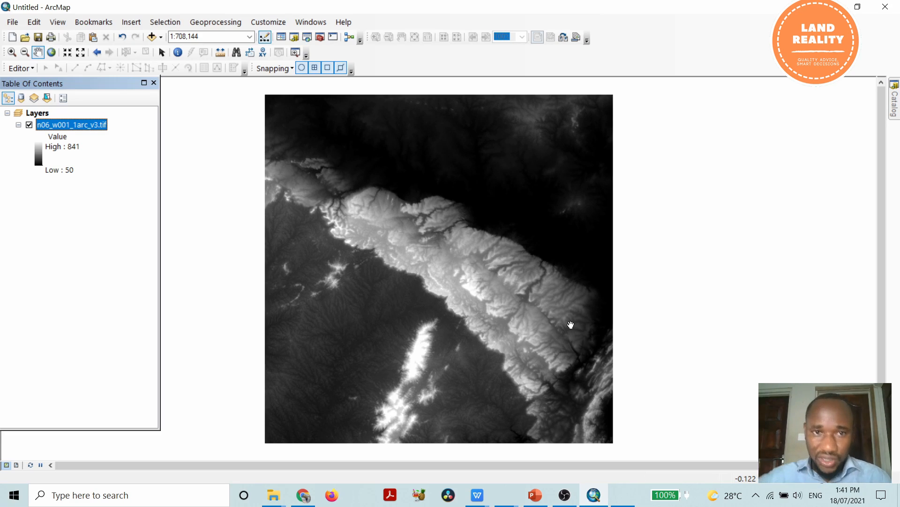
click(320, 37)
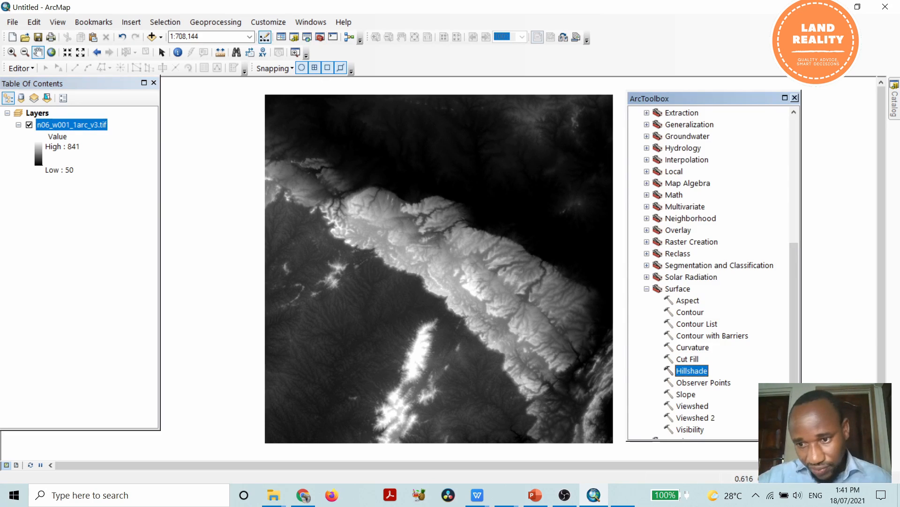
click(646, 288)
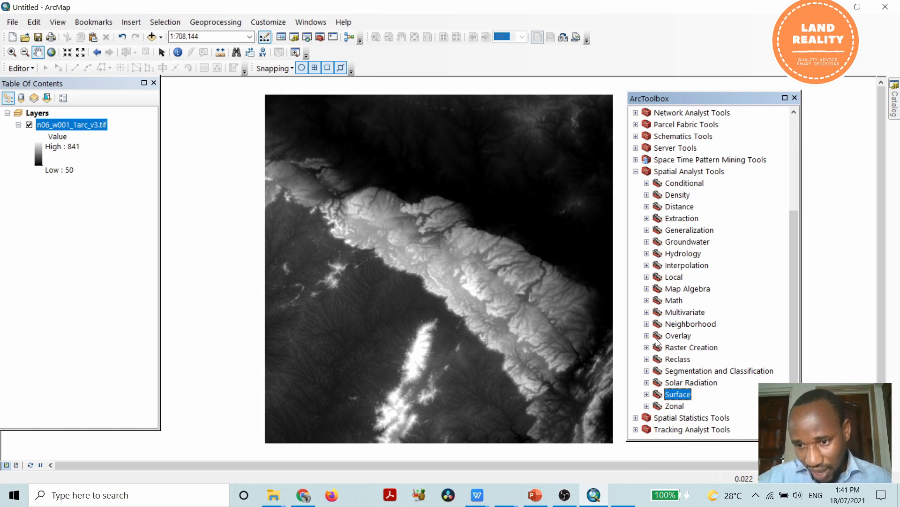
click(647, 395)
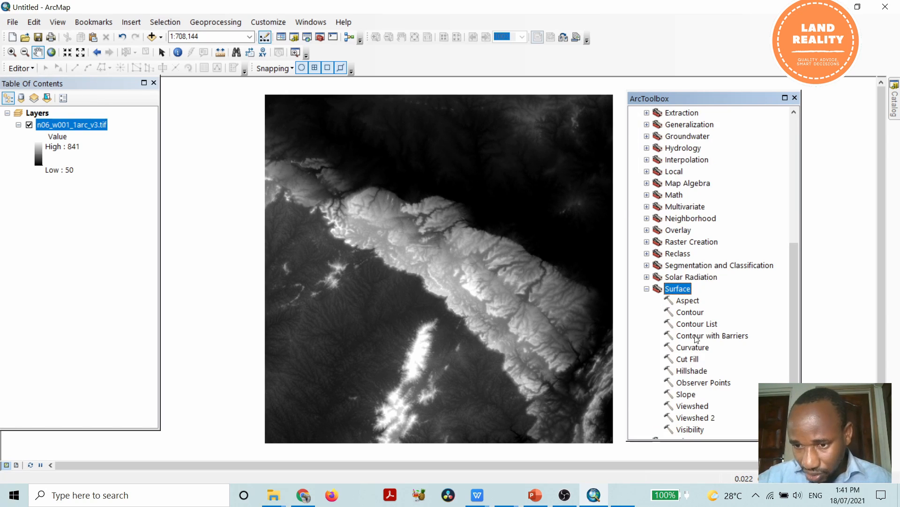
double_click(692, 371)
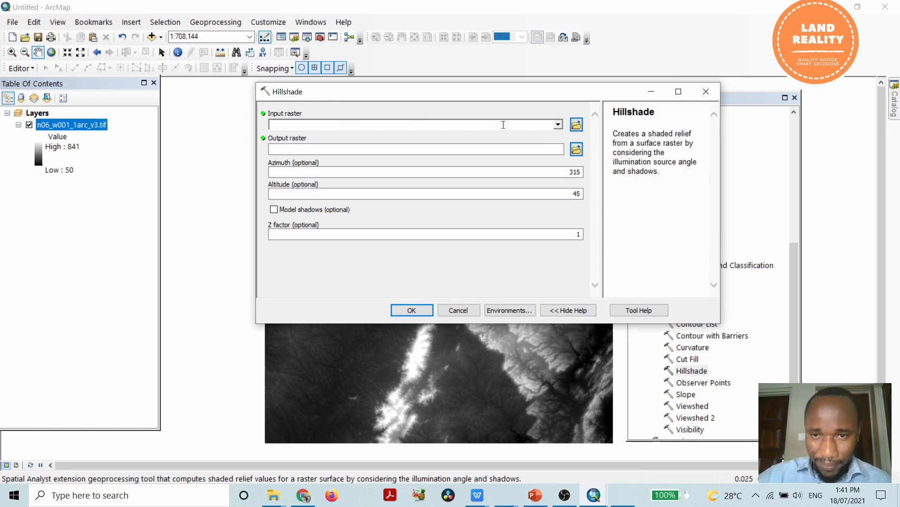
Run Hillshade on n06_w001_1arc_v3.tif with the default output raster, azimuth, altitude and Z factor, and close the toolbox.
click(558, 125)
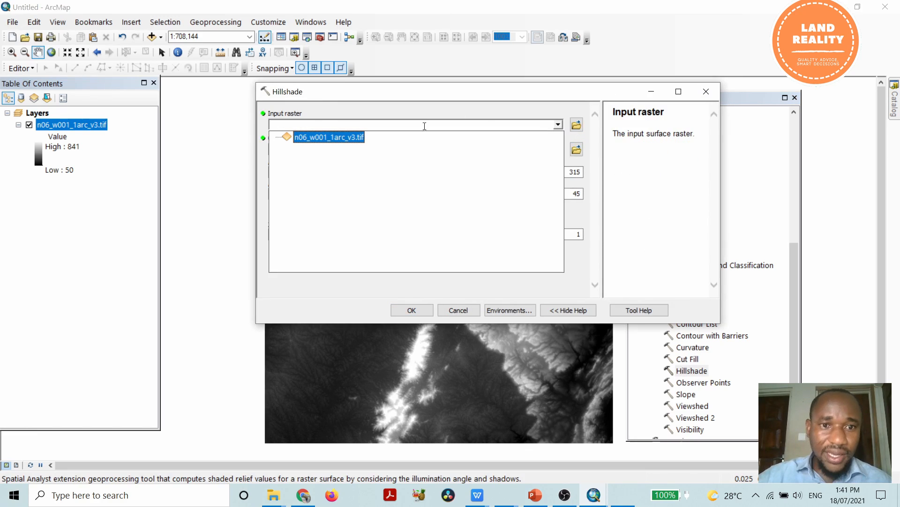
click(336, 139)
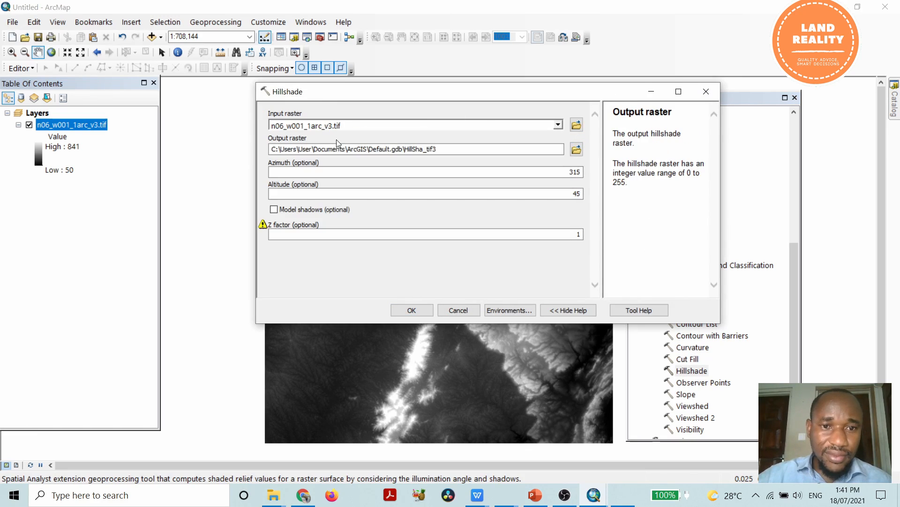
click(578, 151)
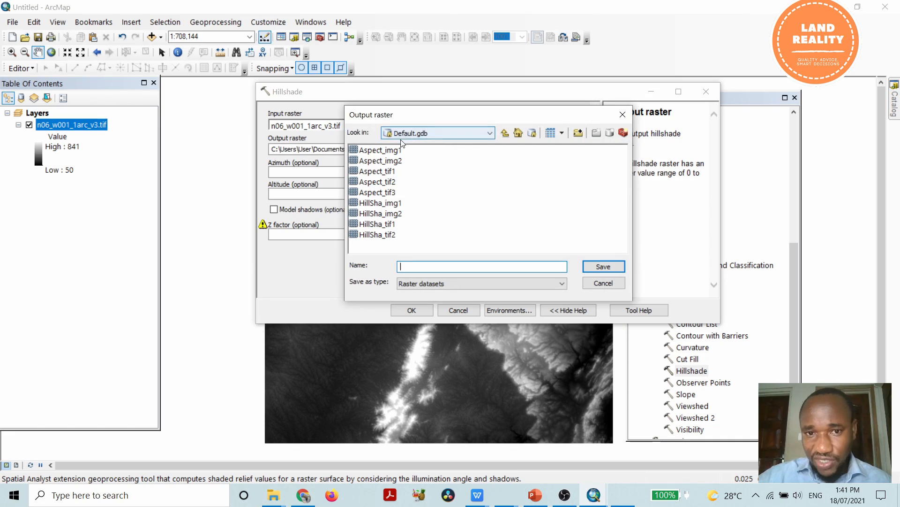
click(603, 285)
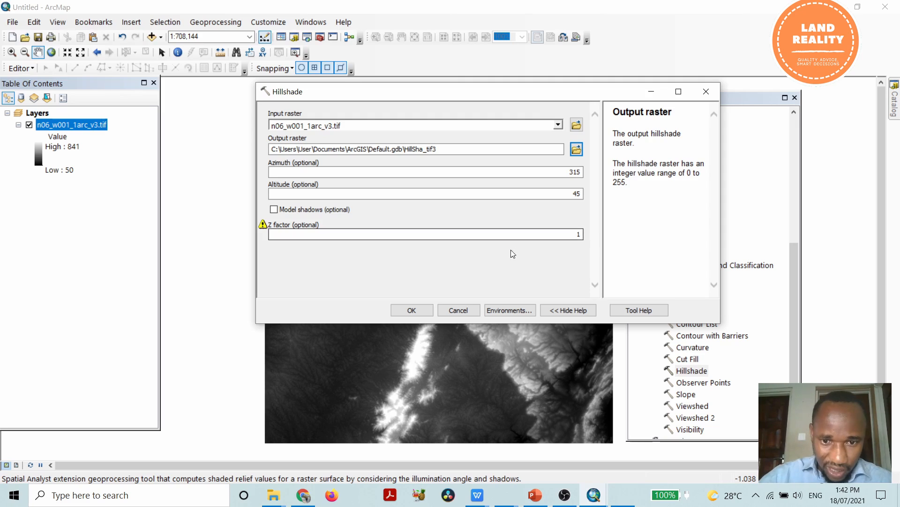
click(421, 311)
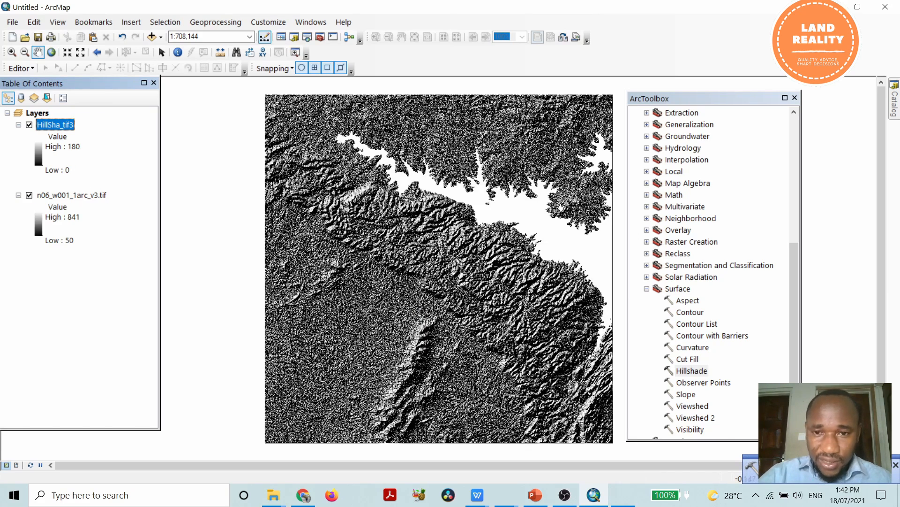
click(795, 98)
Examine the relief and shadow detail of the hillshade raster at several scales across the mountain range and lowlands.
scroll(543, 257, down, 3)
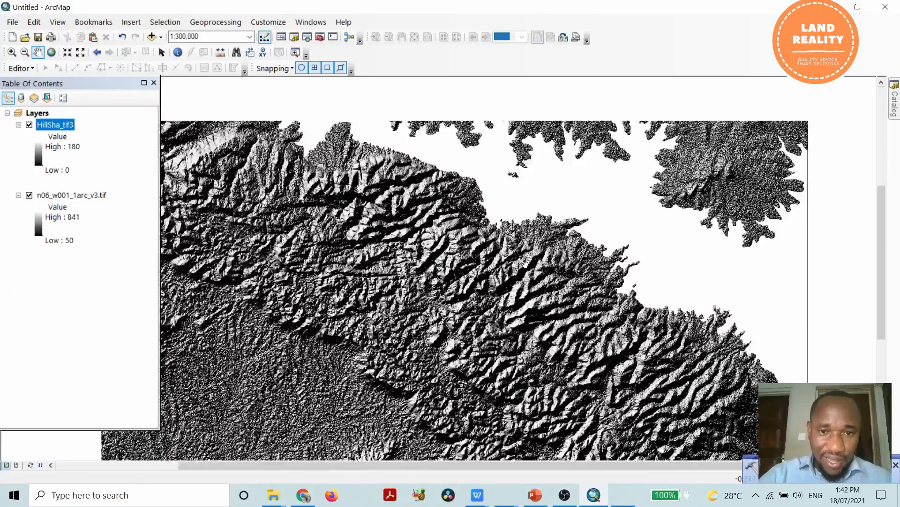
scroll(539, 223, down, 3)
scroll(540, 222, down, 1)
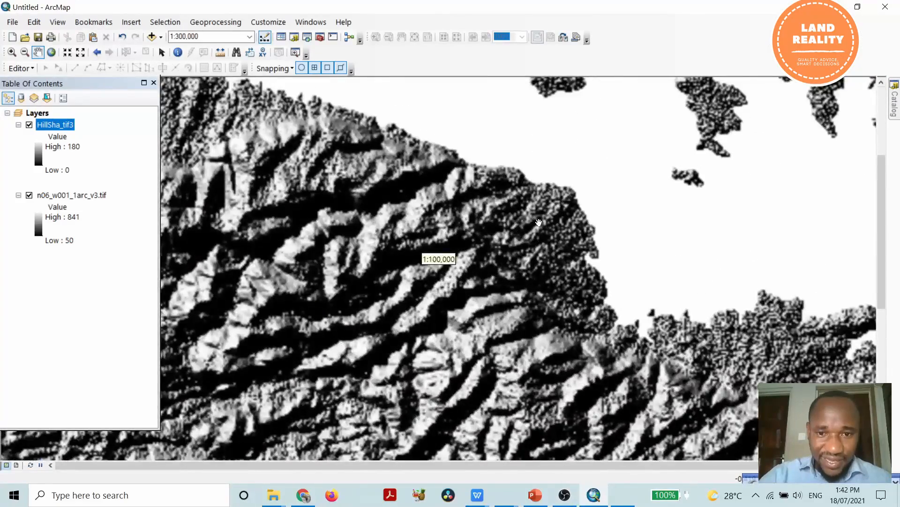
scroll(539, 223, down, 2)
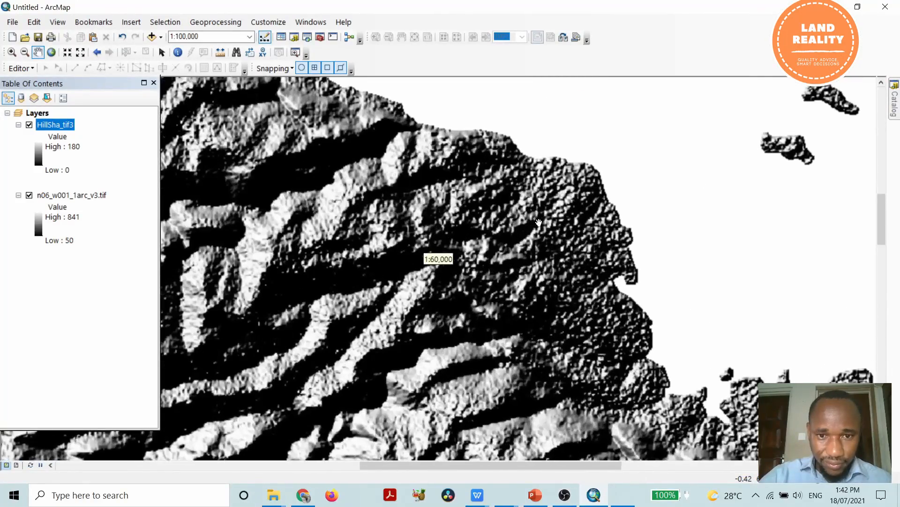
drag(381, 225, 638, 196)
drag(426, 307, 492, 248)
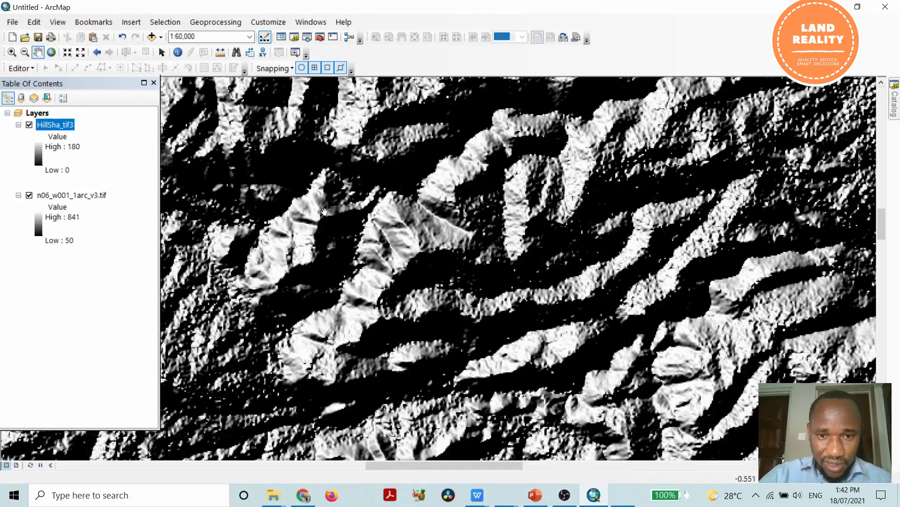
drag(324, 211, 504, 123)
drag(493, 263, 494, 154)
drag(417, 331, 357, 226)
drag(459, 360, 584, 216)
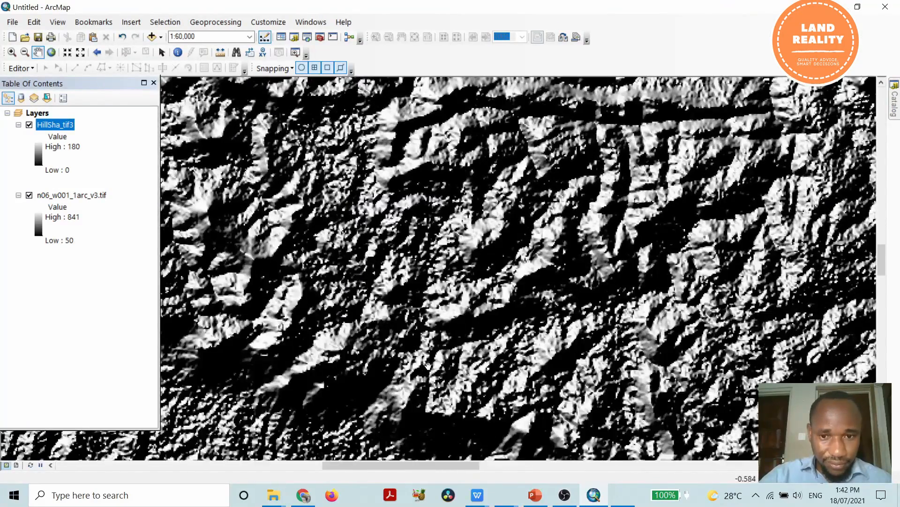
drag(428, 364, 521, 240)
drag(376, 312, 410, 321)
drag(349, 276, 400, 212)
scroll(400, 212, up, 1)
scroll(400, 212, down, 3)
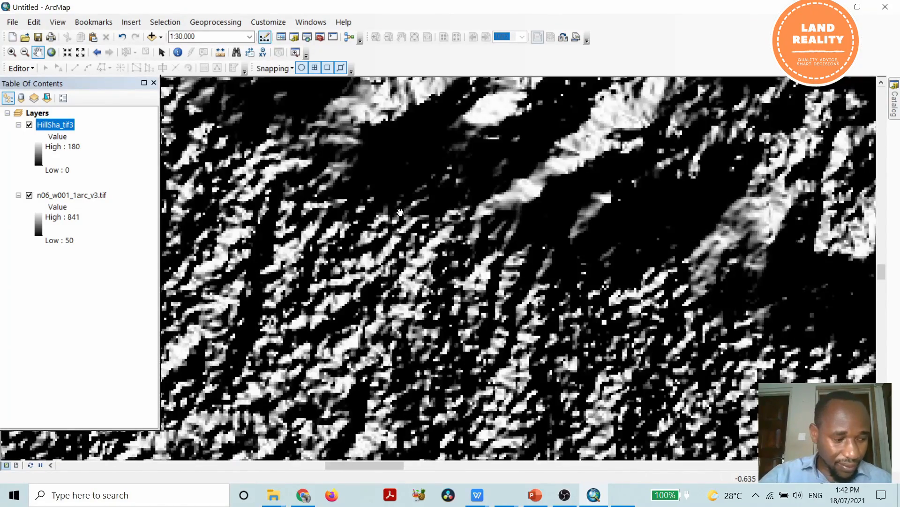
scroll(400, 212, up, 2)
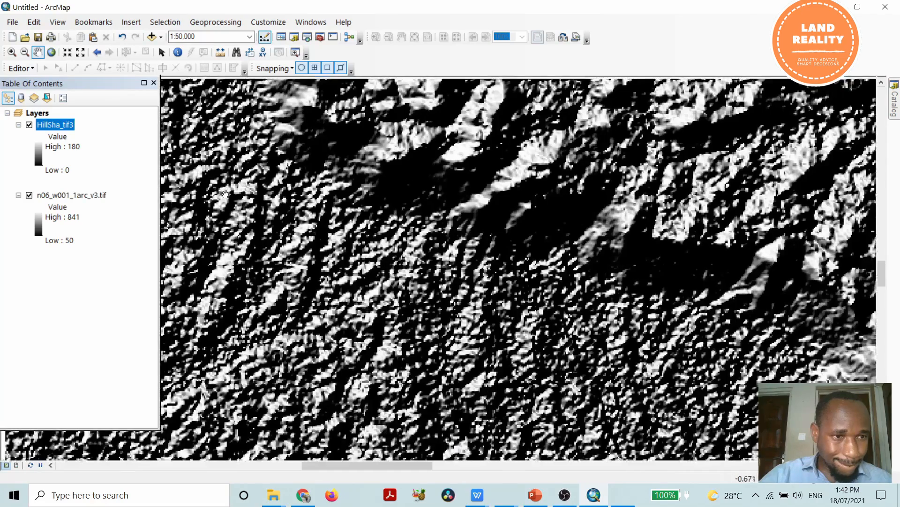
drag(225, 194, 276, 204)
drag(446, 245, 370, 235)
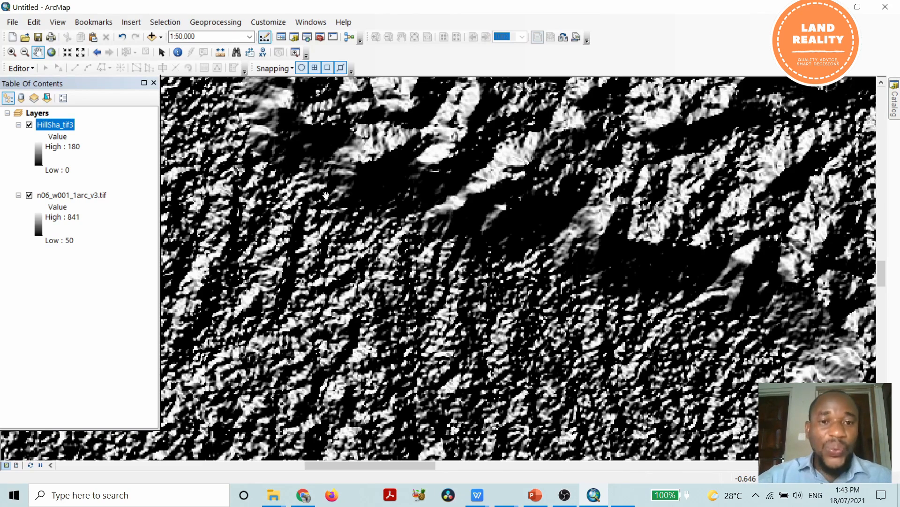
Apply the elevation color ramp running from pale green through green, orange and brown to white to n06_w001_1arc_v3.tif.
click(72, 196)
right_click(71, 197)
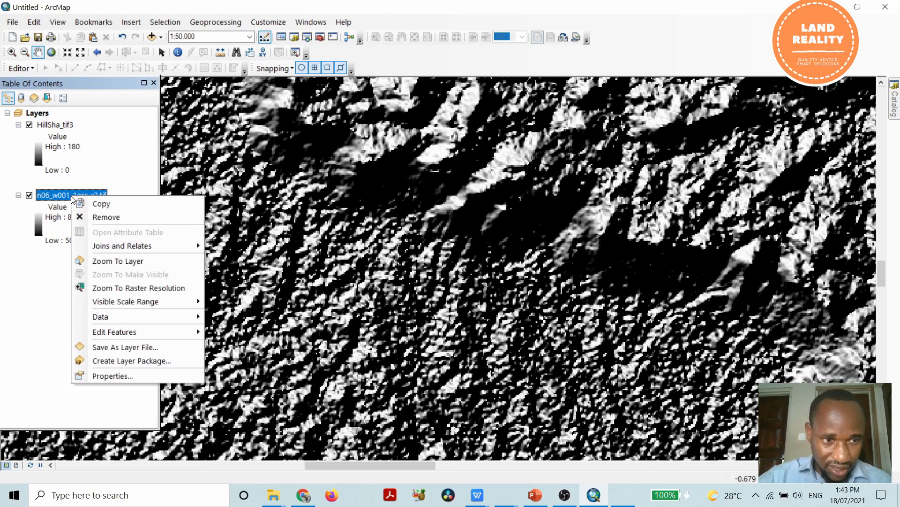
click(129, 376)
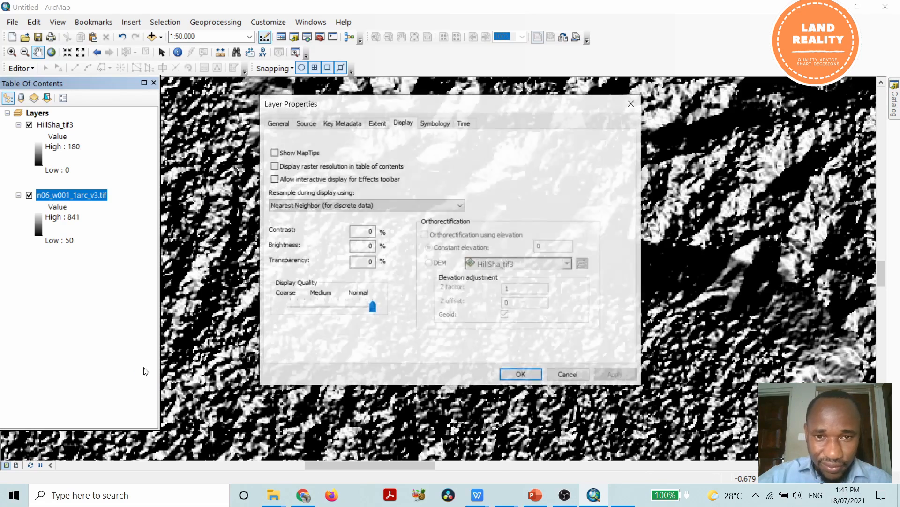
click(440, 127)
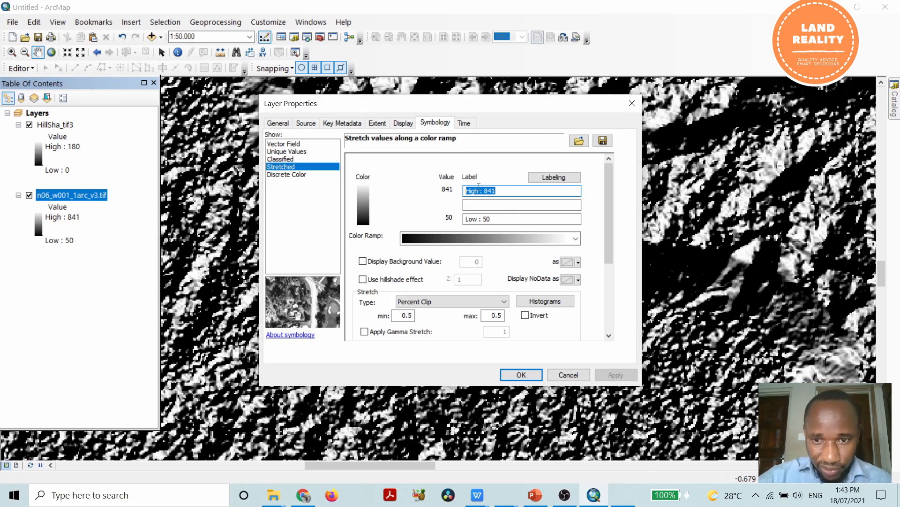
click(578, 239)
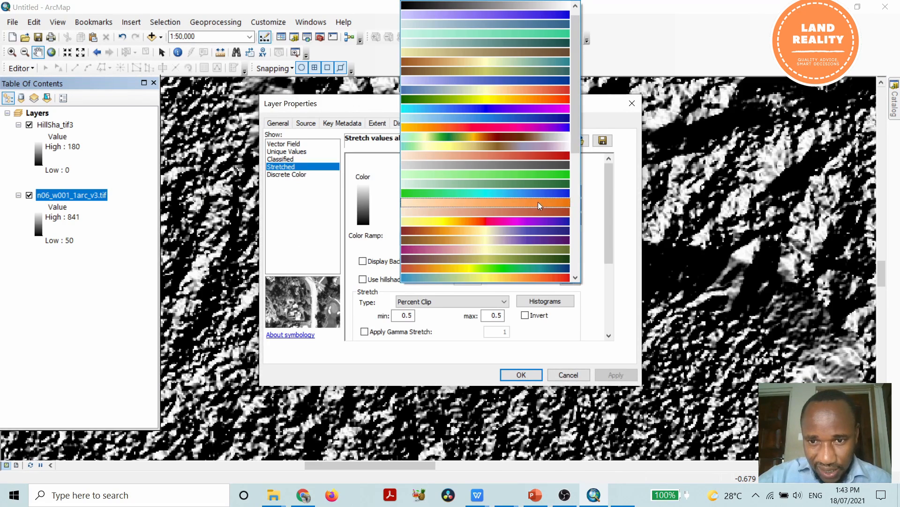
click(542, 137)
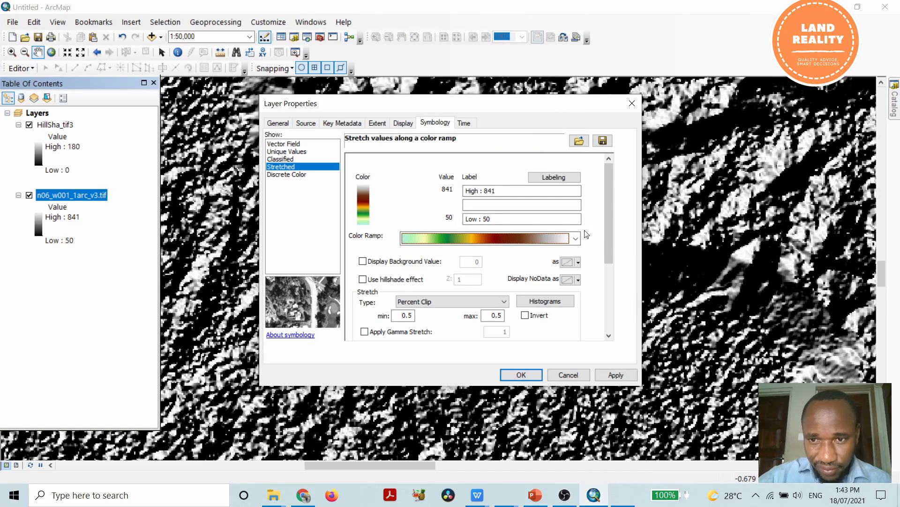
click(615, 374)
click(521, 375)
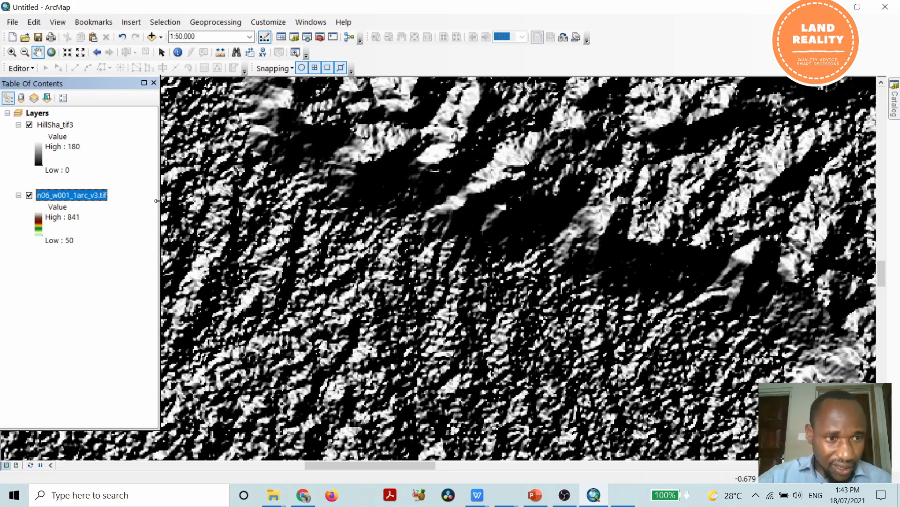
Move the n06_w001_1arc_v3.tif layer above the hillshade layer in the drawing order.
drag(95, 200, 80, 119)
scroll(551, 297, up, 2)
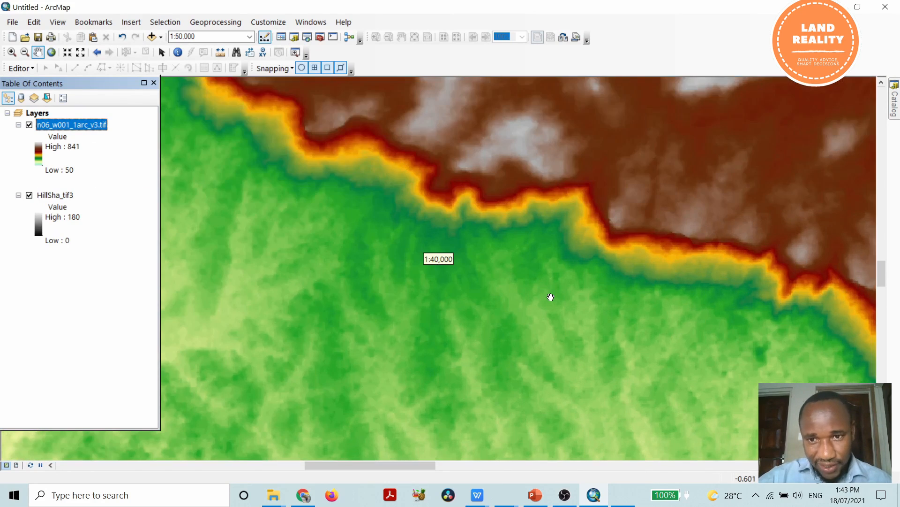
scroll(553, 294, down, 4)
scroll(562, 290, down, 4)
scroll(545, 310, down, 2)
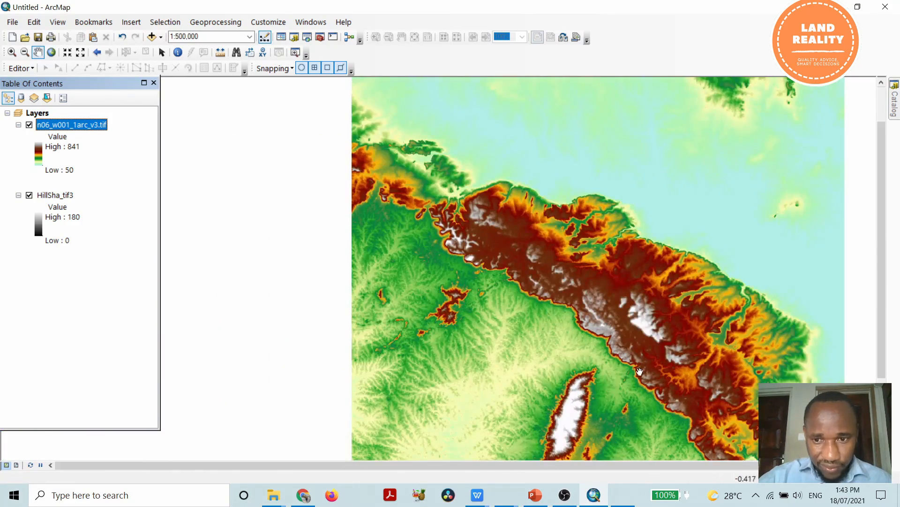
drag(623, 297, 558, 208)
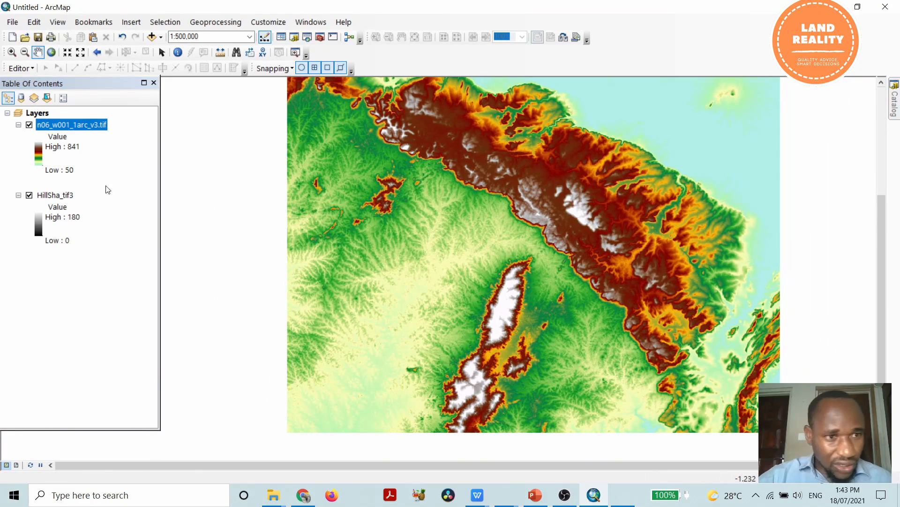
Set the display transparency of the n06_w001_1arc_v3.tif layer to 50%.
right_click(86, 125)
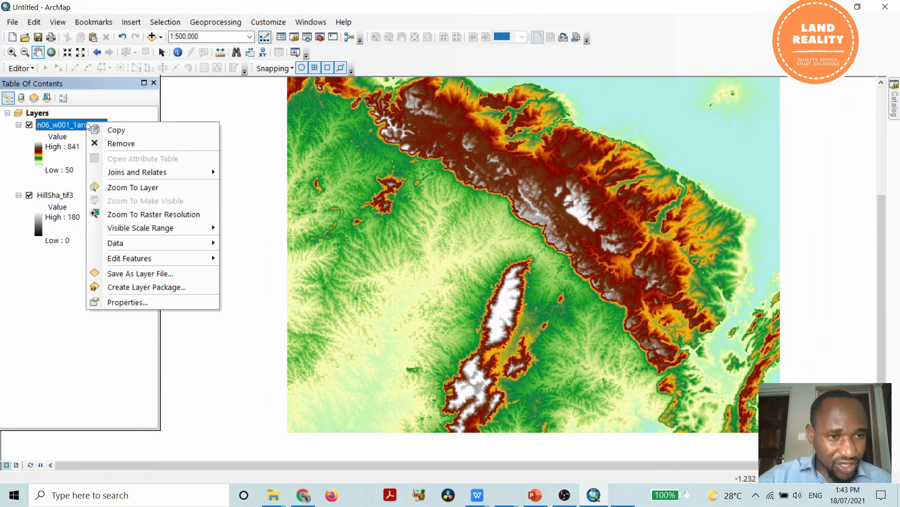
click(143, 303)
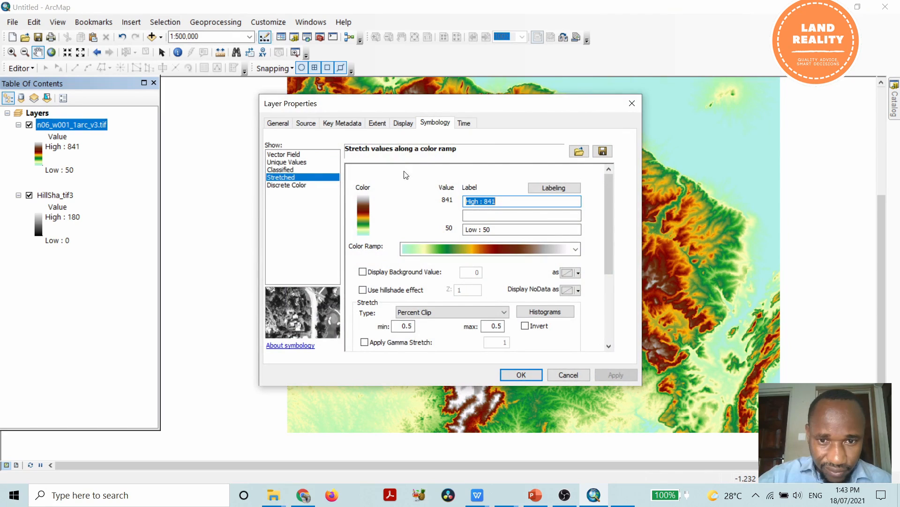
click(405, 126)
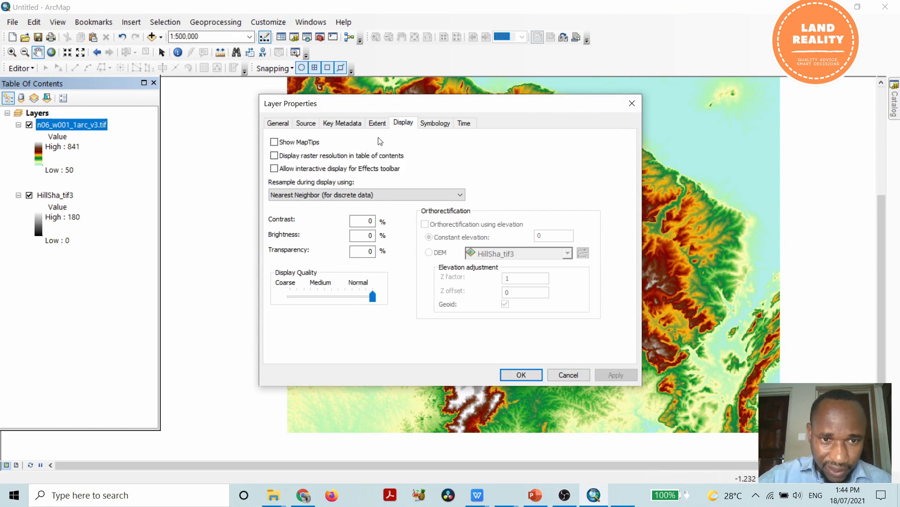
double_click(368, 252)
text(60)
key(BackSpace)
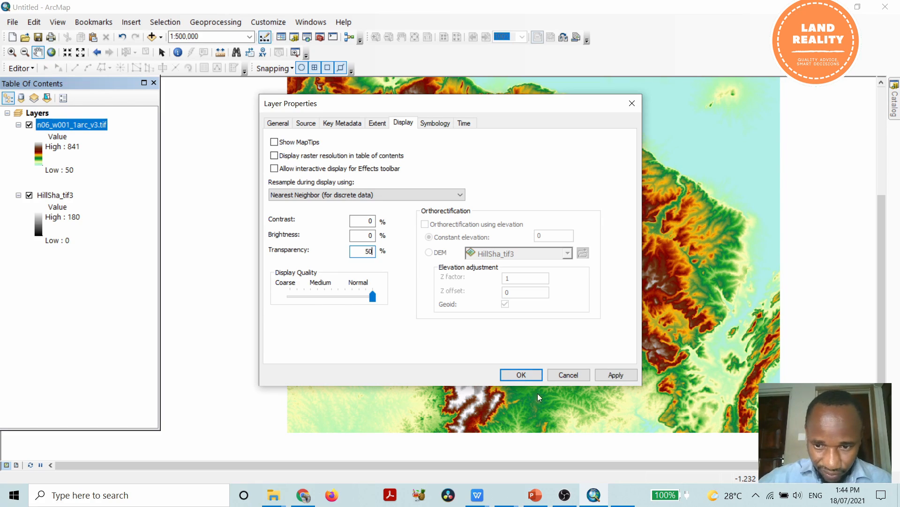
click(616, 375)
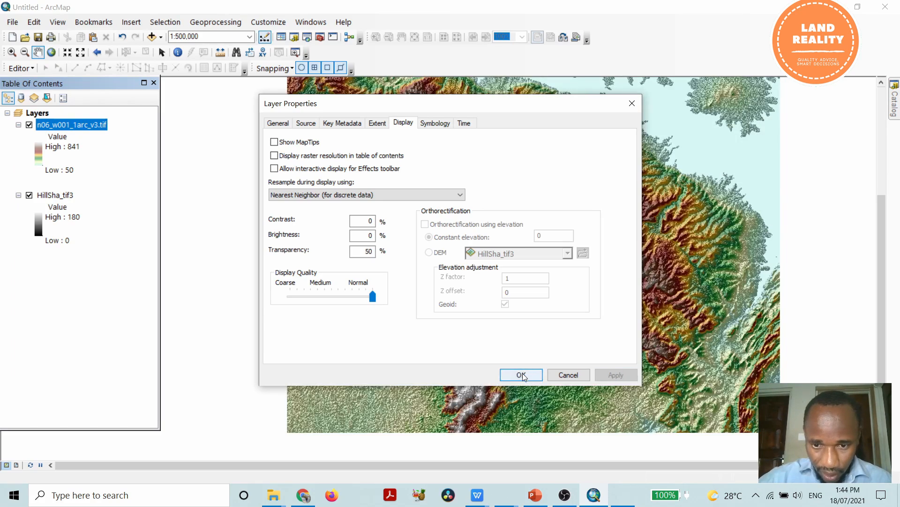
click(519, 374)
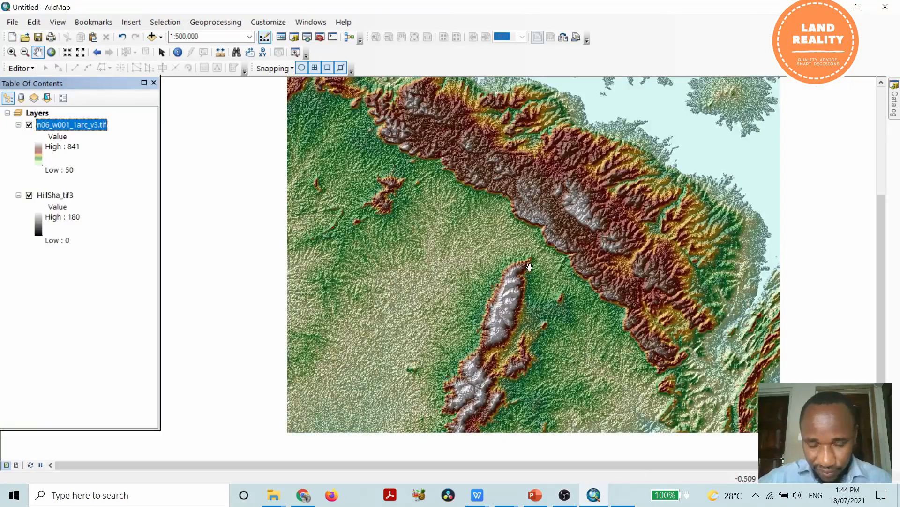
Inspect the colored shaded relief up close along the elongated ridge in the south of the map.
scroll(529, 265, up, 3)
scroll(527, 300, up, 2)
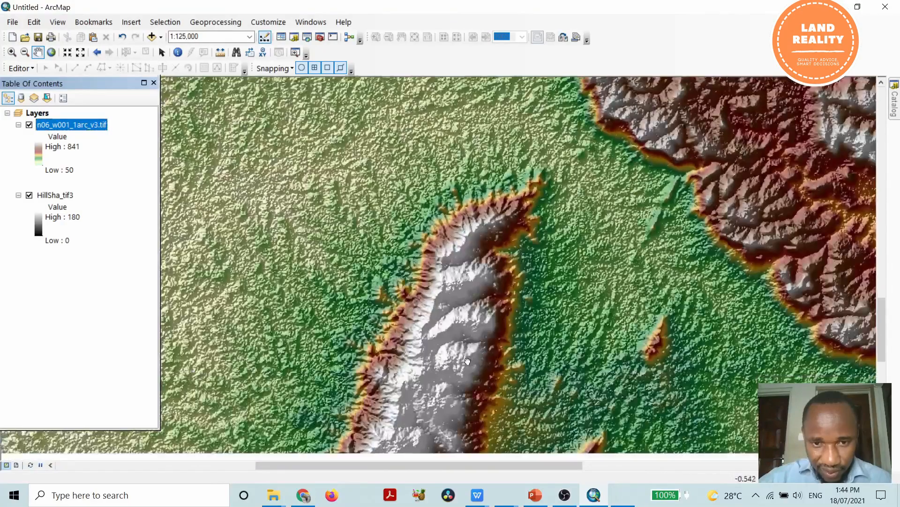
drag(465, 369, 482, 272)
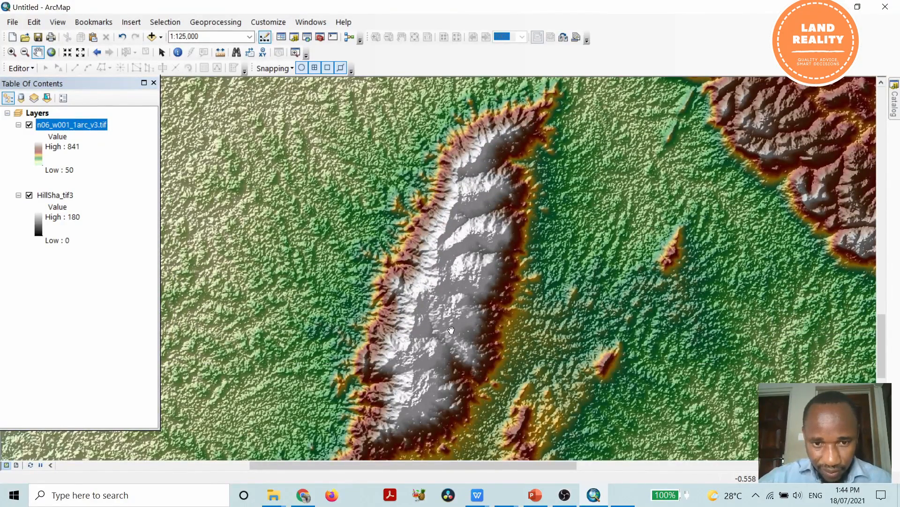
scroll(451, 329, up, 2)
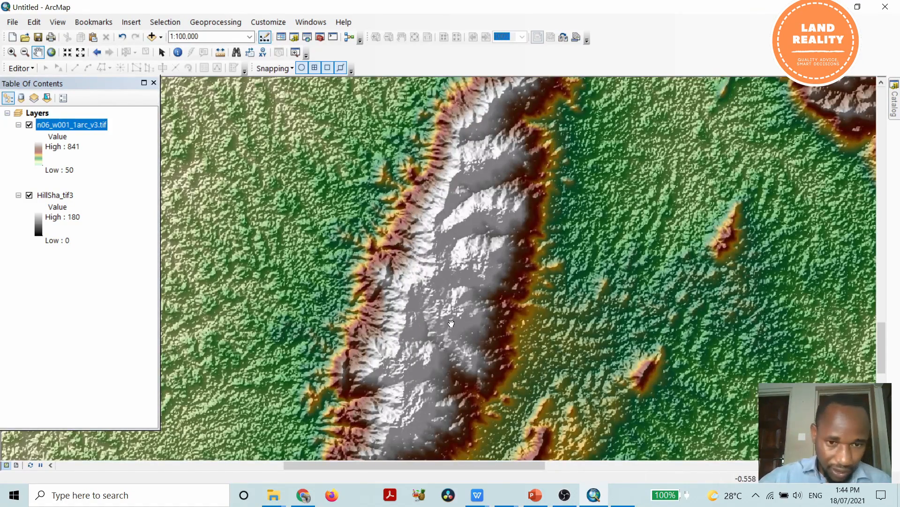
Examine the shaded relief at close range from the ridge's western flank to the highland edge northeast of it.
scroll(447, 249, up, 2)
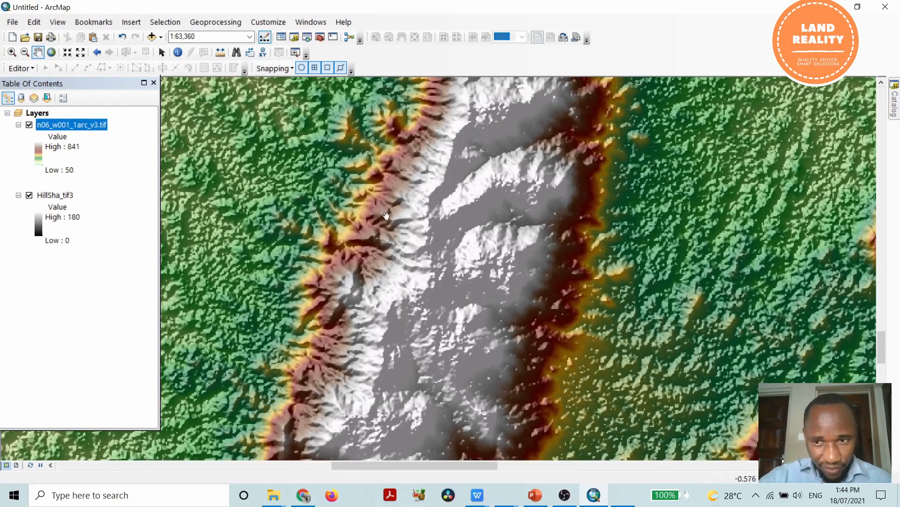
drag(472, 171, 625, 269)
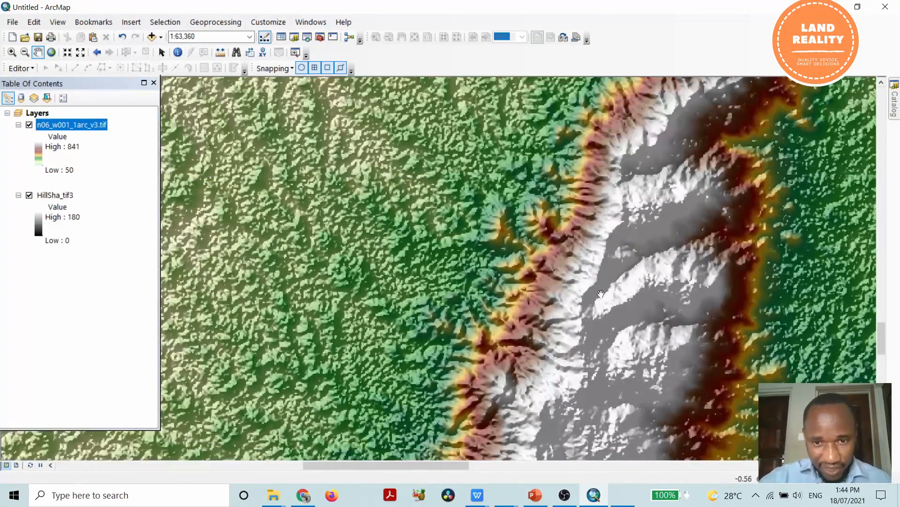
drag(472, 195, 296, 321)
drag(602, 250, 443, 217)
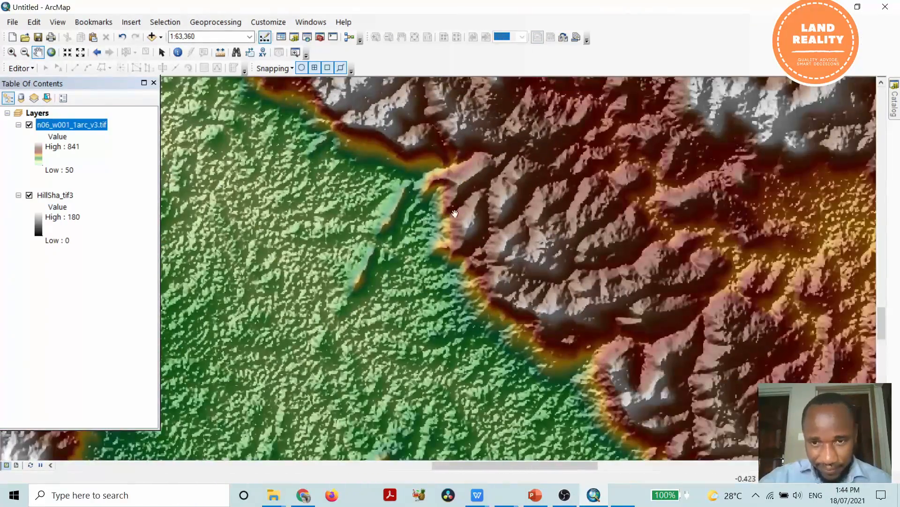
scroll(528, 211, up, 2)
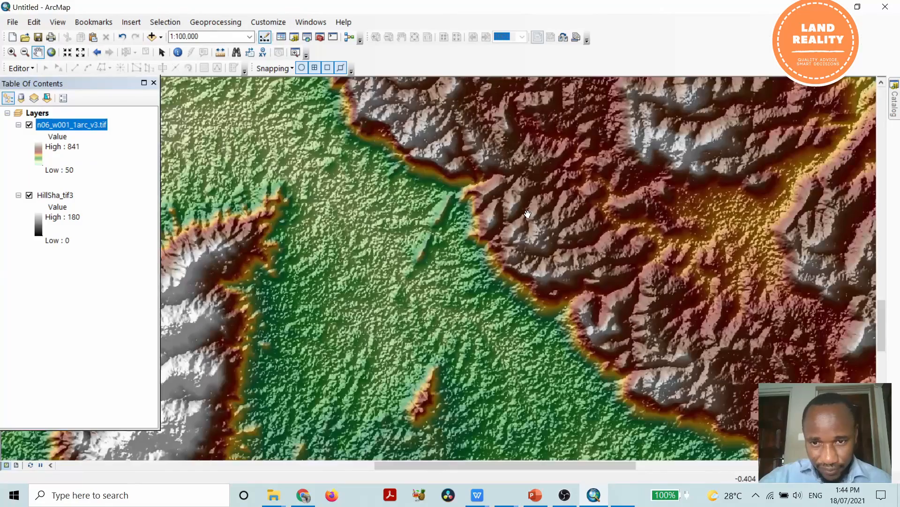
scroll(527, 214, down, 1)
scroll(527, 214, up, 1)
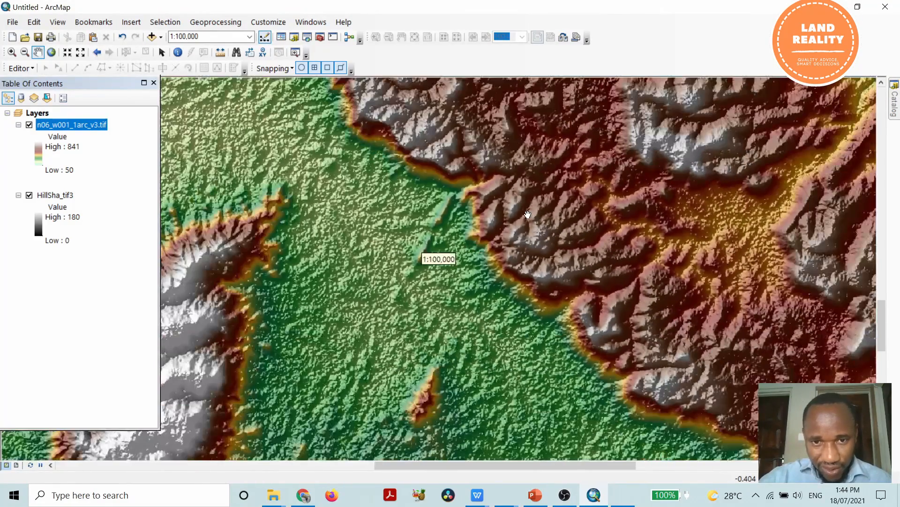
Examine the ridge crest down to raster cell level, then the ridge in its wider surroundings including the southern hills.
drag(355, 304, 585, 220)
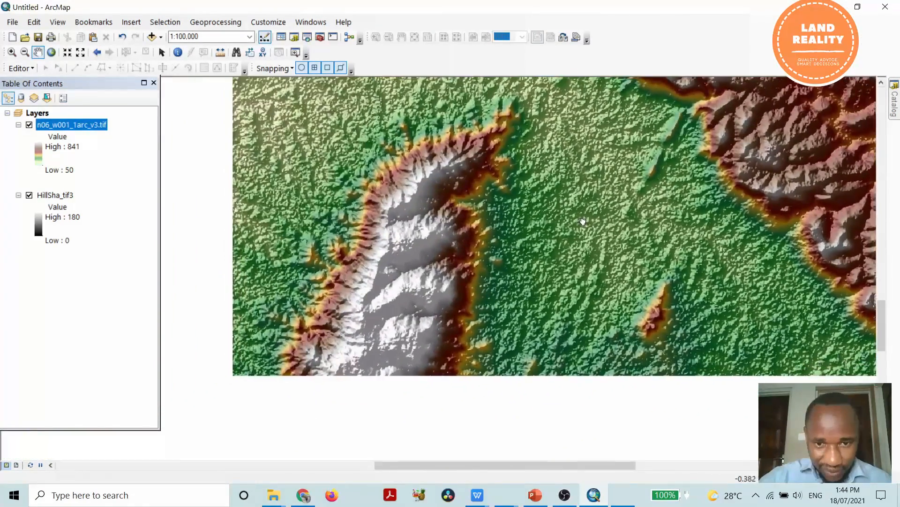
drag(378, 358, 403, 231)
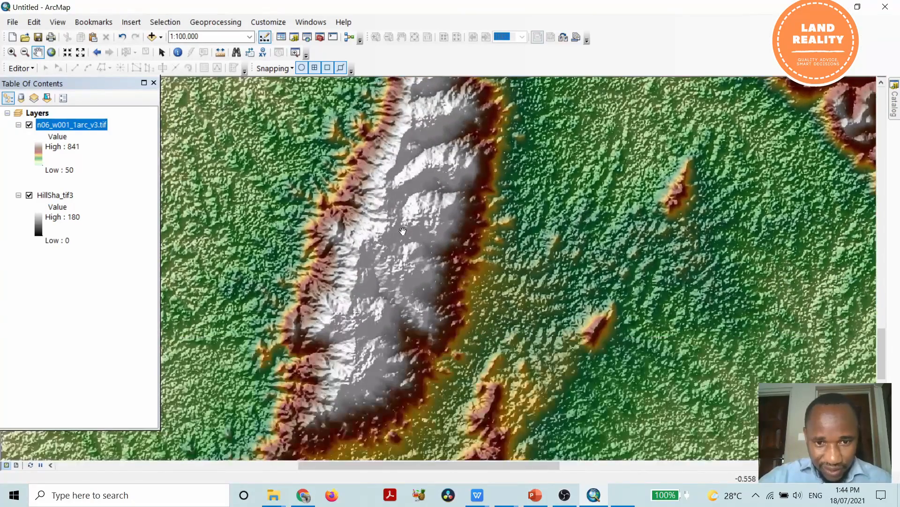
drag(383, 346, 384, 253)
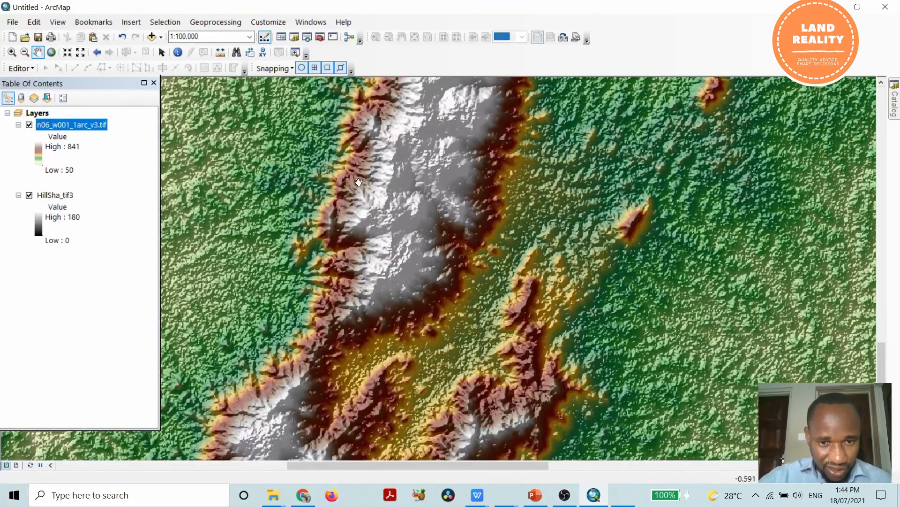
scroll(428, 256, up, 3)
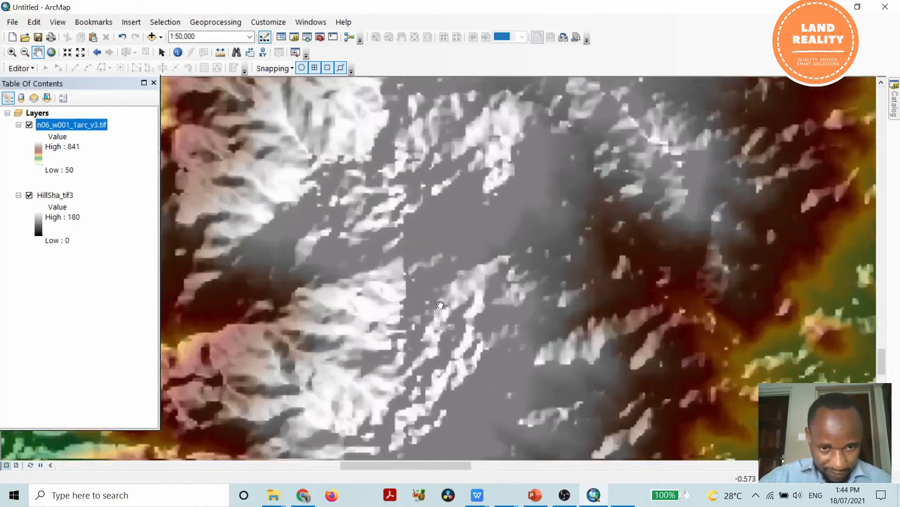
scroll(441, 305, up, 3)
scroll(440, 305, down, 2)
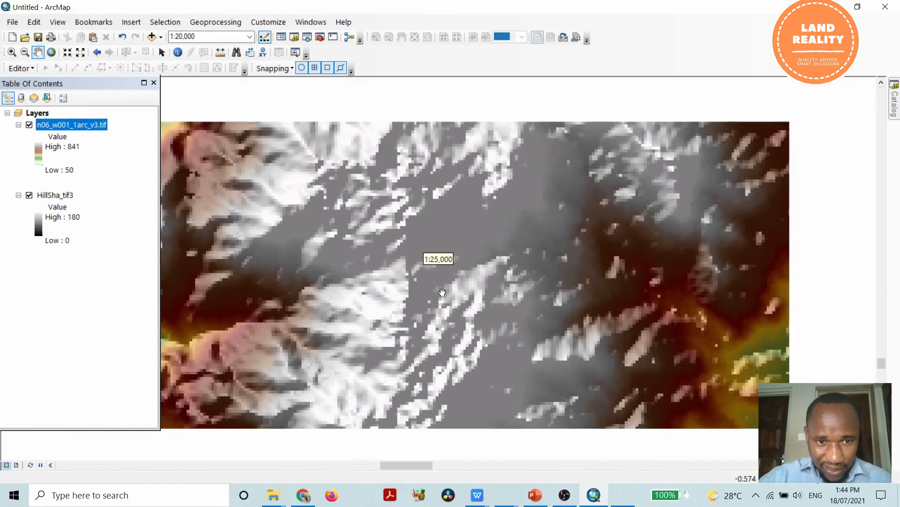
scroll(486, 296, down, 2)
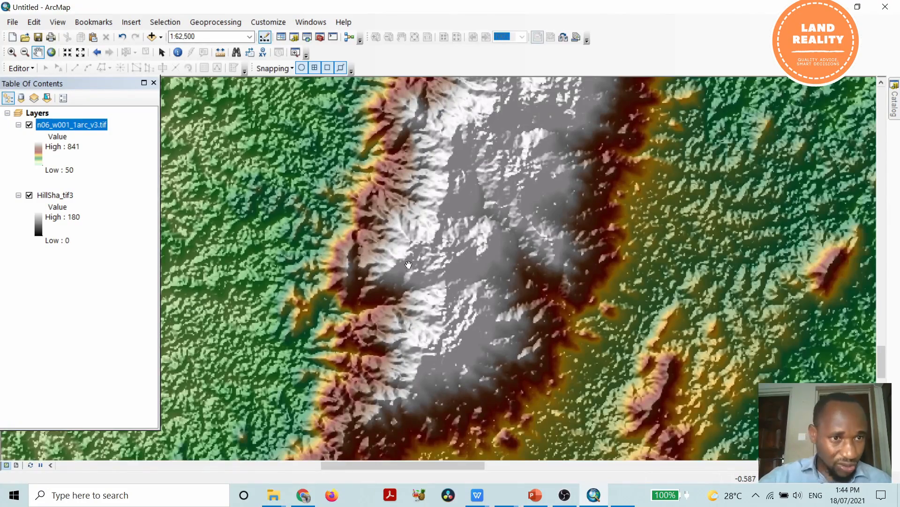
scroll(409, 261, down, 2)
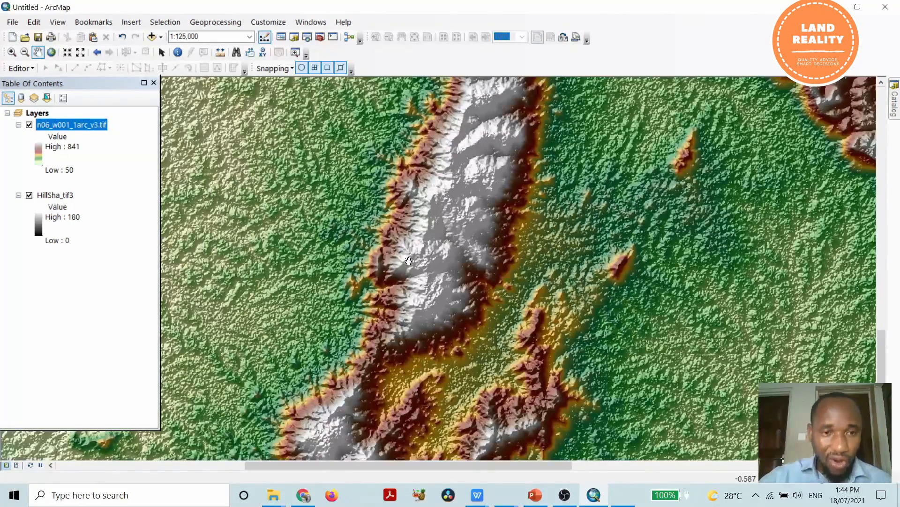
scroll(416, 245, down, 2)
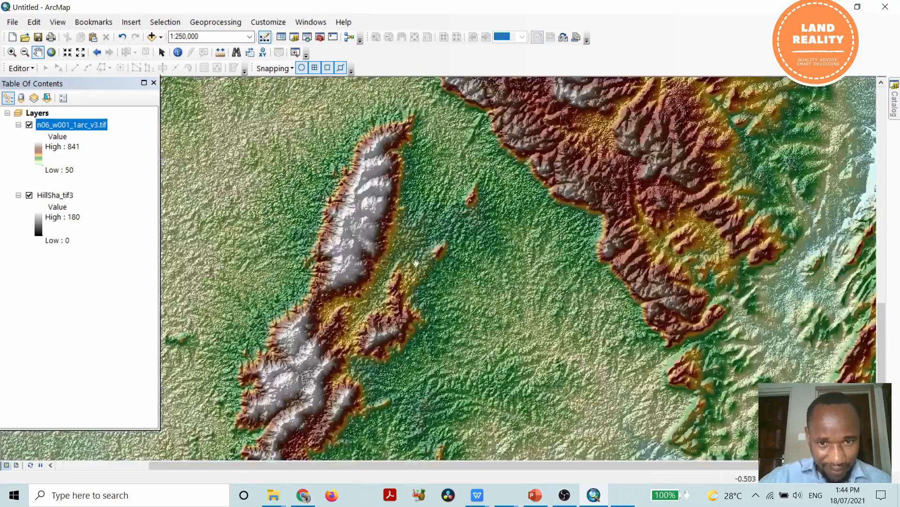
drag(416, 246, 544, 222)
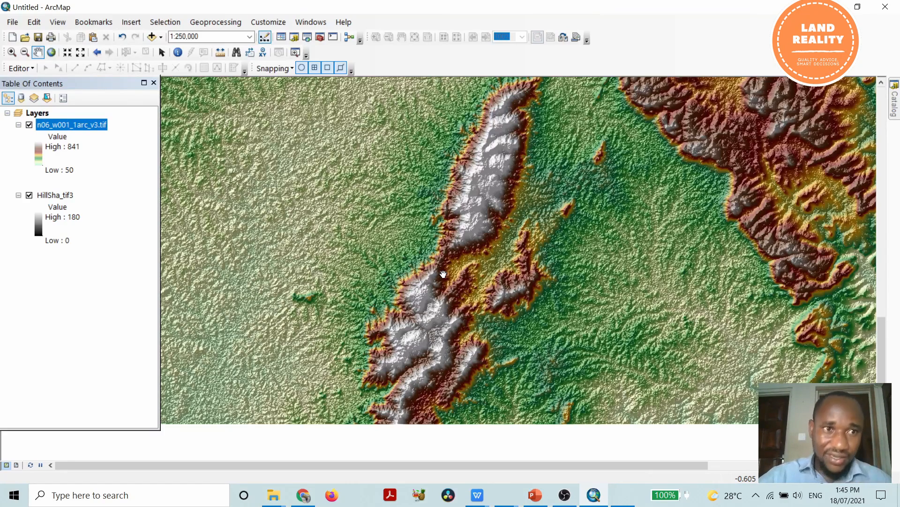
Open the display properties of the n06_w001_1arc_v3.tif layer and review the available display resampling methods.
right_click(87, 130)
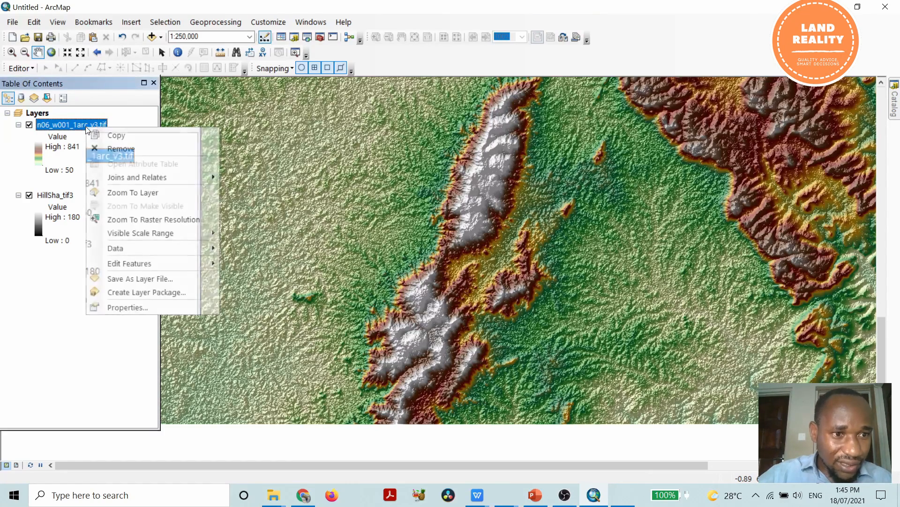
click(135, 306)
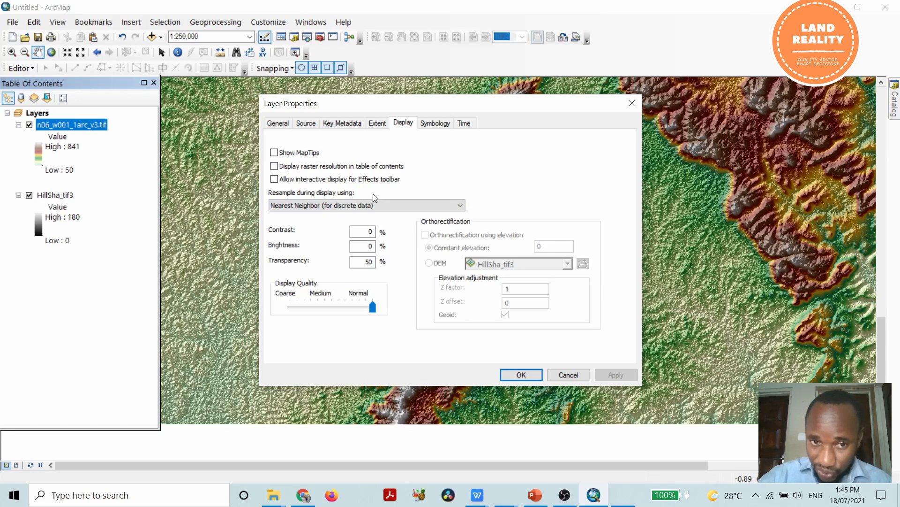
click(460, 207)
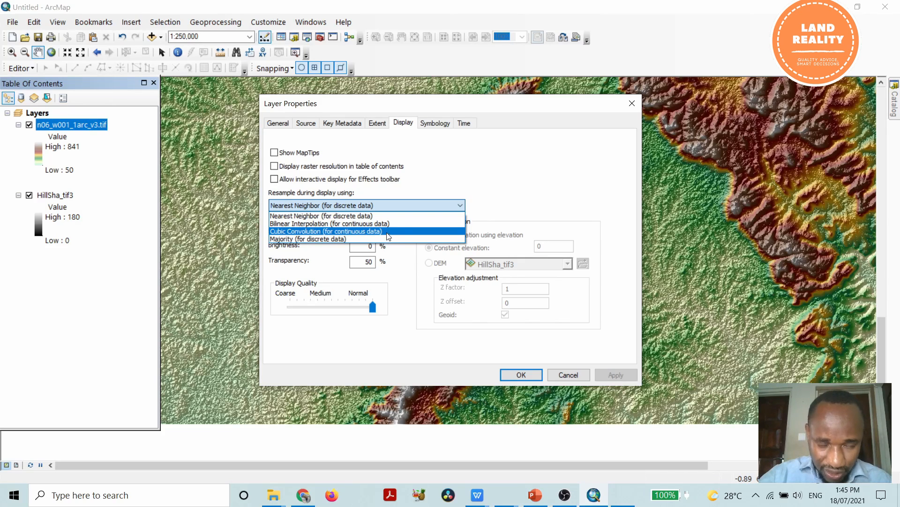
click(507, 188)
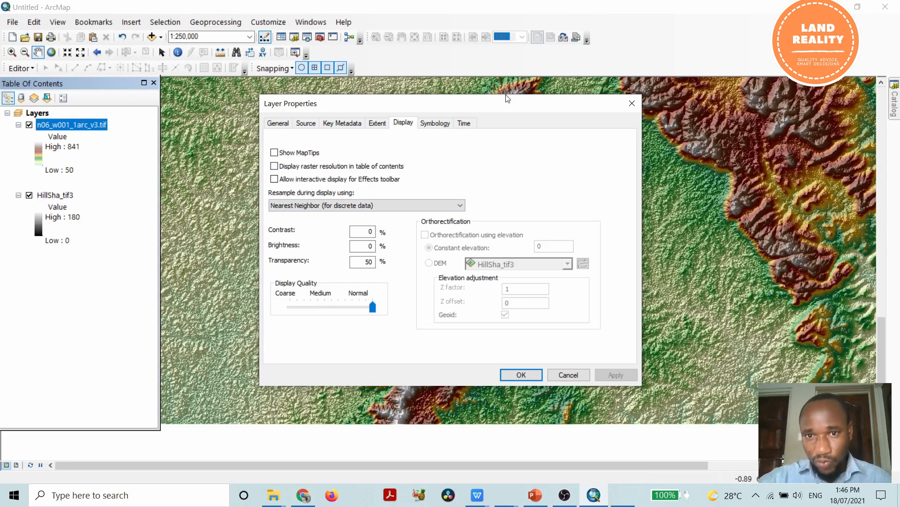
drag(510, 104, 493, 118)
click(445, 219)
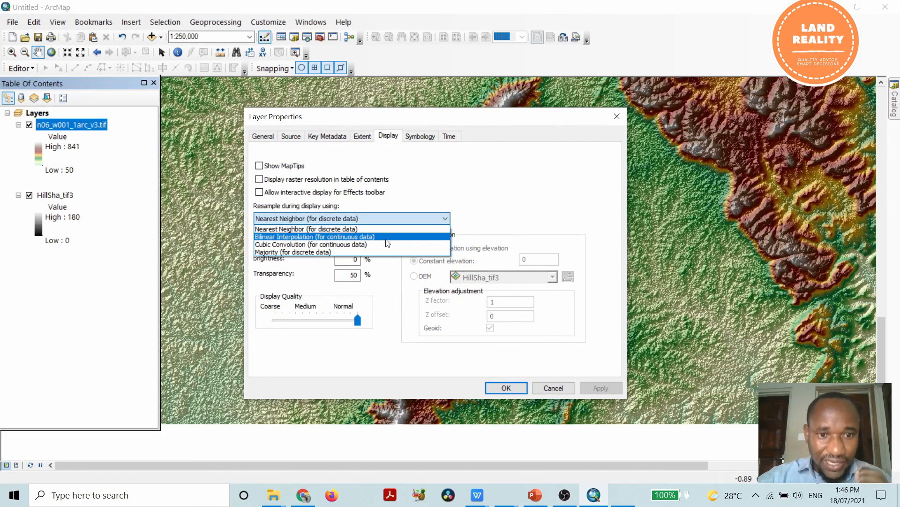
click(506, 193)
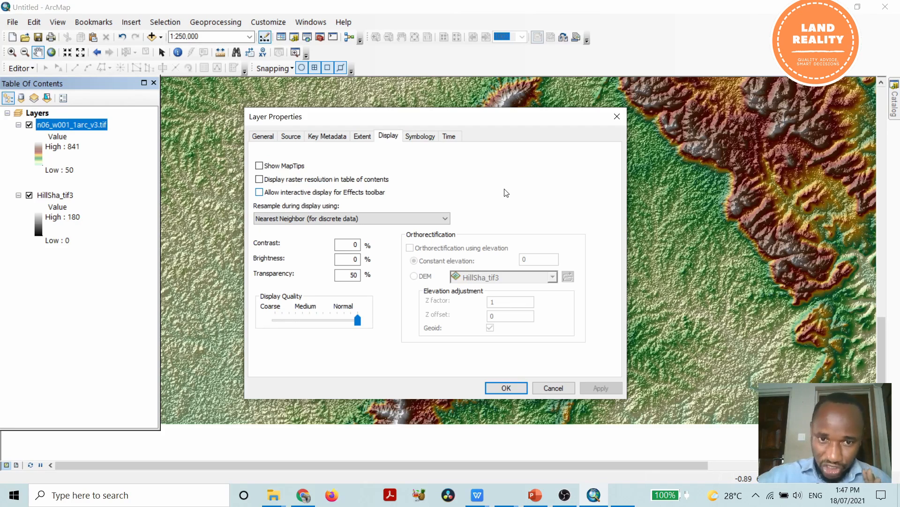
click(435, 219)
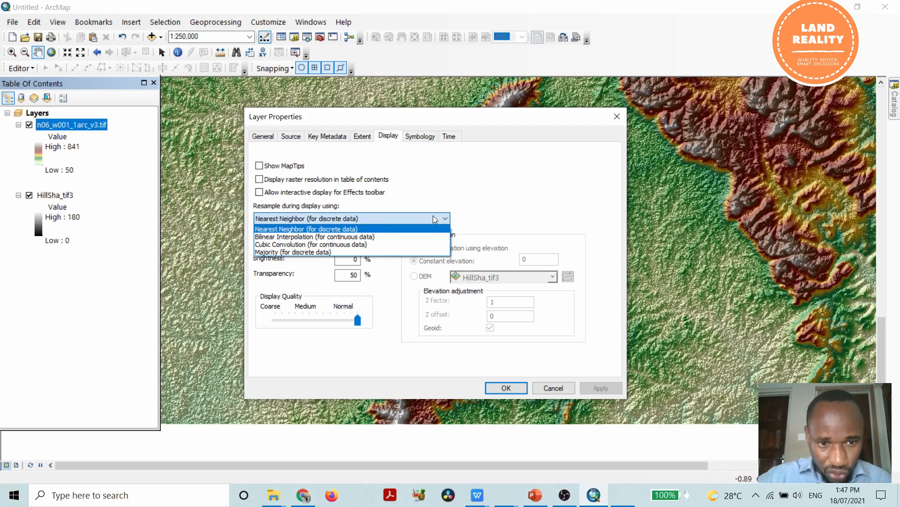
click(571, 169)
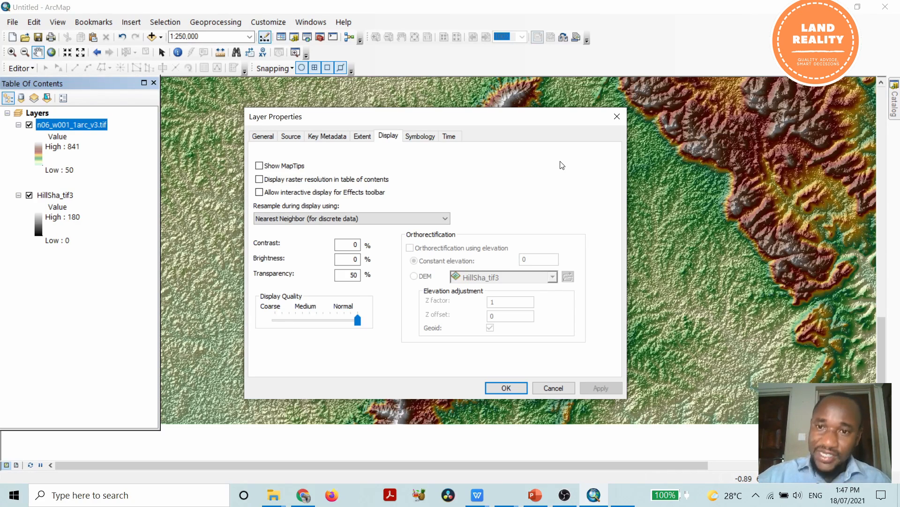
Set the layer's display resampling to Cubic Convolution (for continuous data) and apply the change.
click(440, 219)
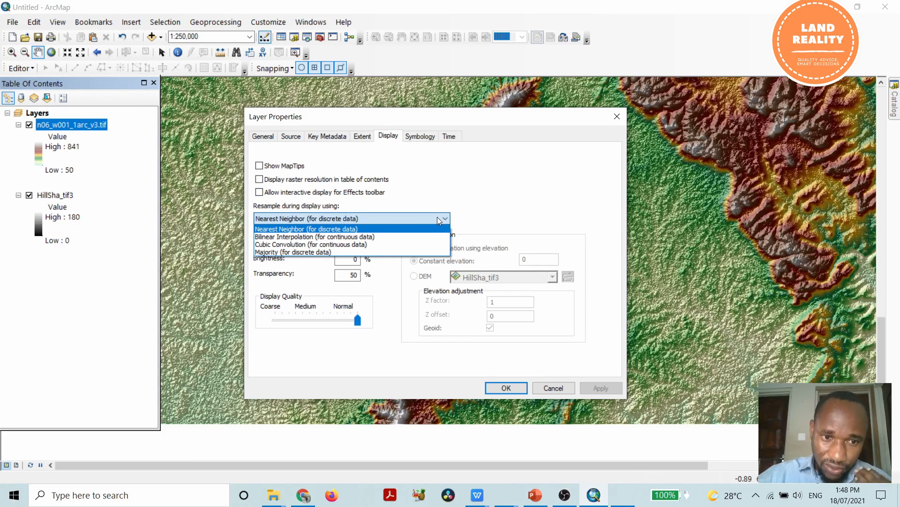
click(397, 244)
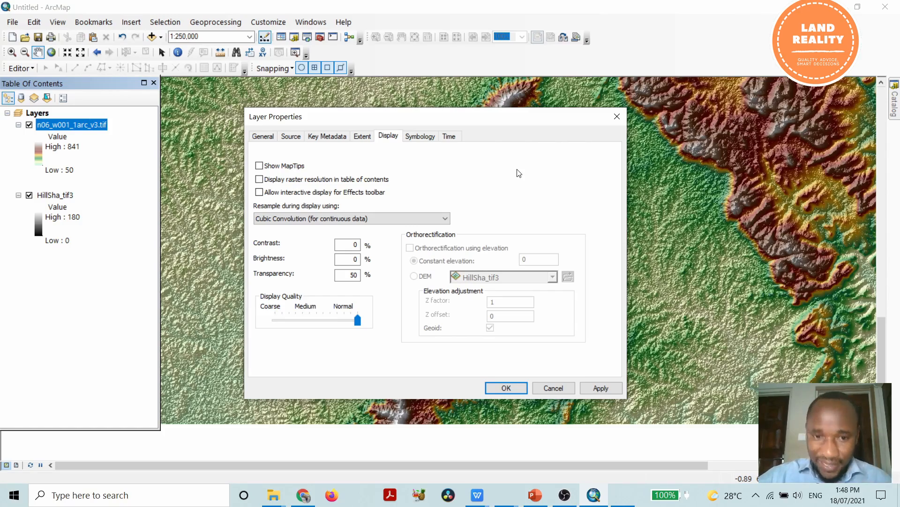
click(601, 388)
click(506, 387)
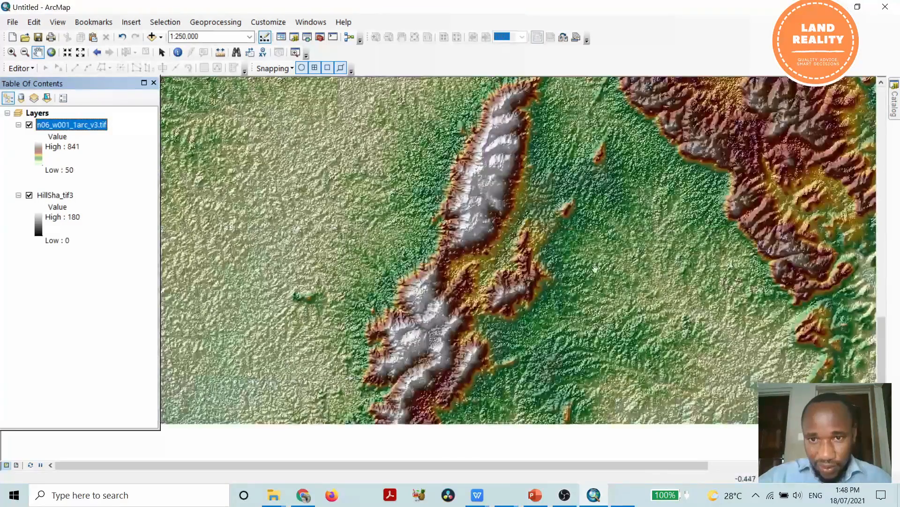
Check how the resampled relief looks up close along the ridge and the hills at the map's southern edge.
scroll(491, 188, up, 4)
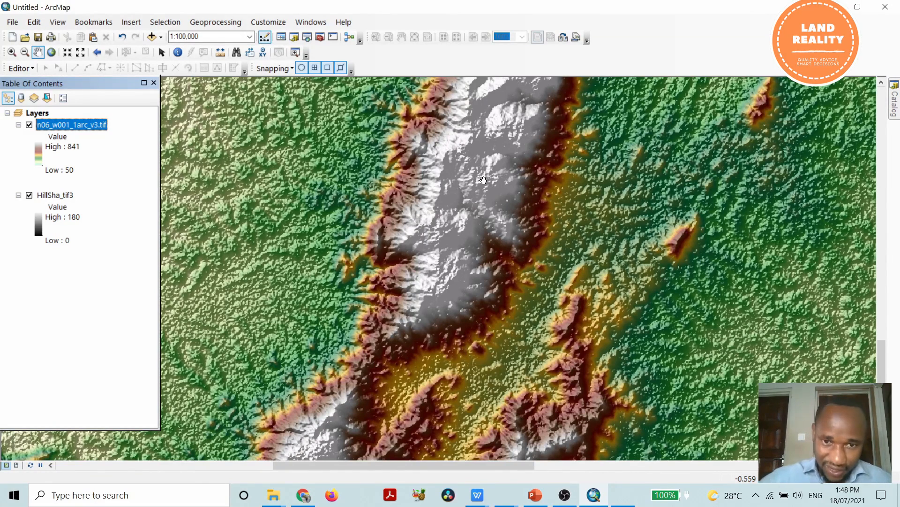
scroll(436, 258, down, 2)
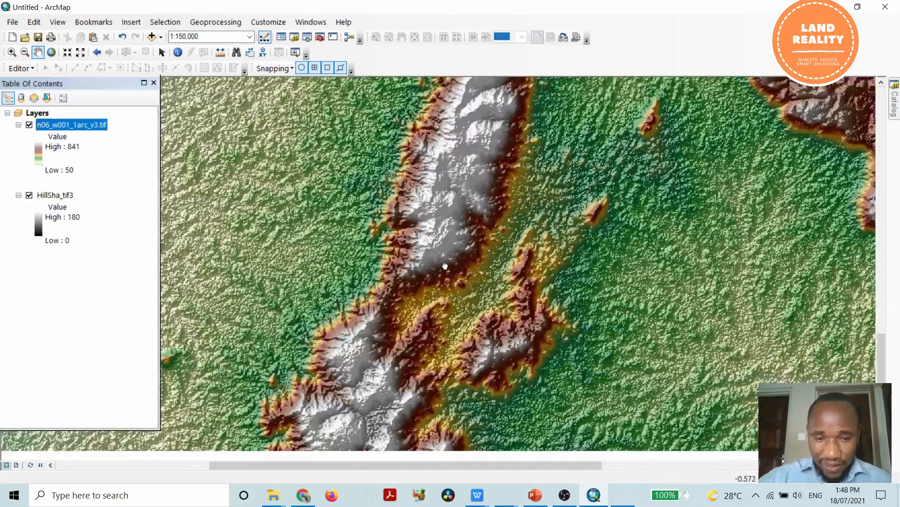
drag(445, 266, 466, 162)
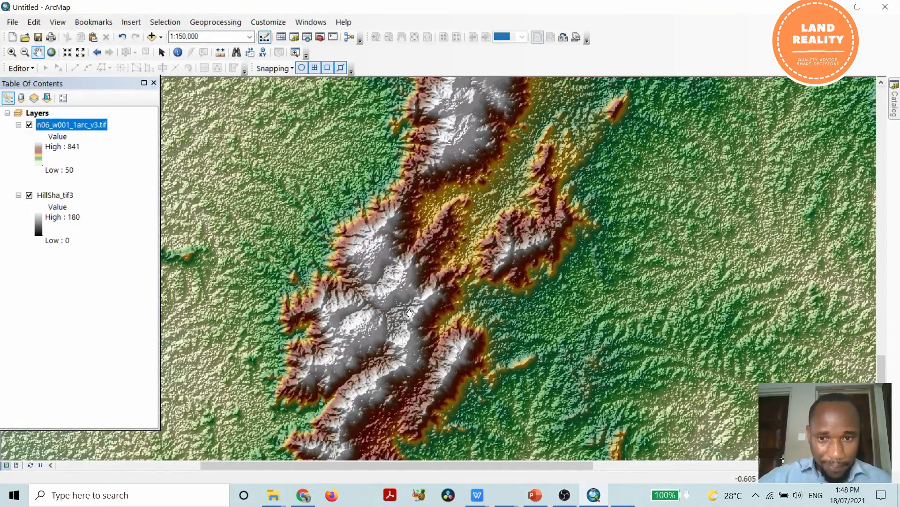
scroll(516, 260, up, 2)
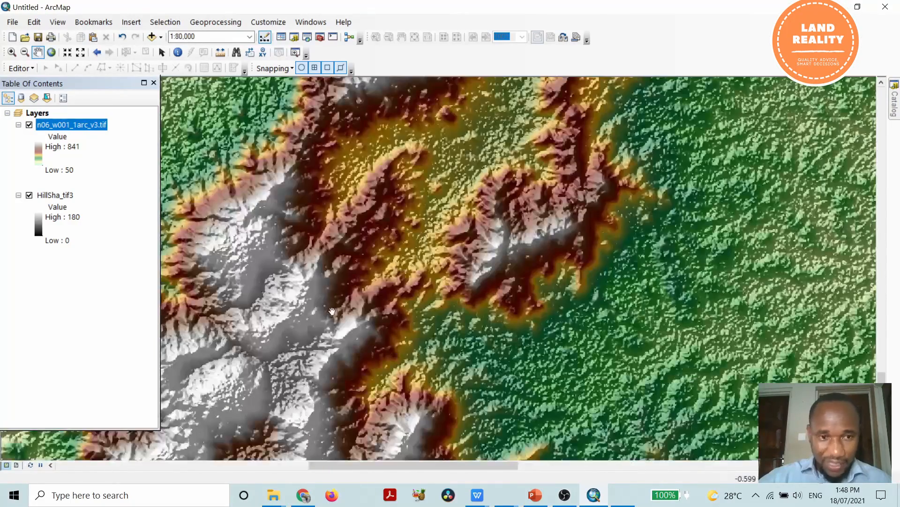
drag(332, 361, 450, 235)
scroll(450, 235, down, 2)
scroll(450, 234, down, 1)
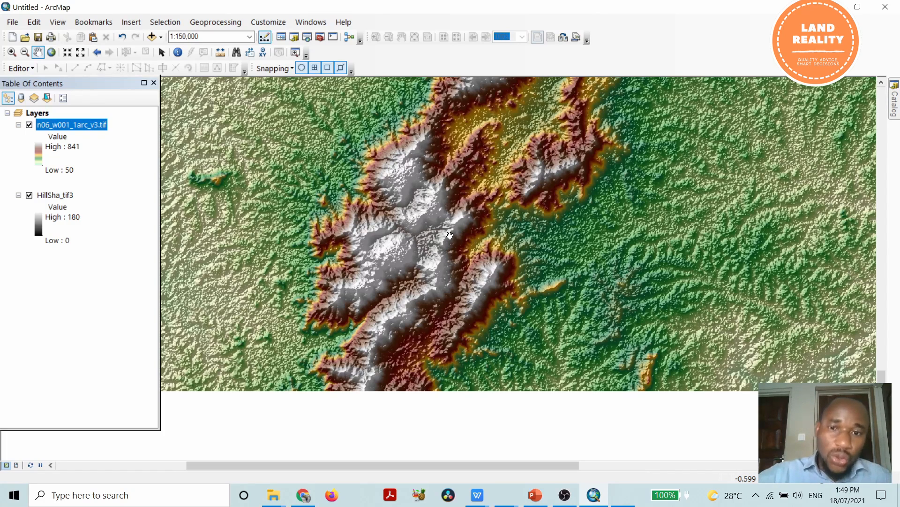
Generate an aspect raster from n06_w001_1arc_v3.tif with the Aspect surface tool, using the PLANAR method.
click(320, 38)
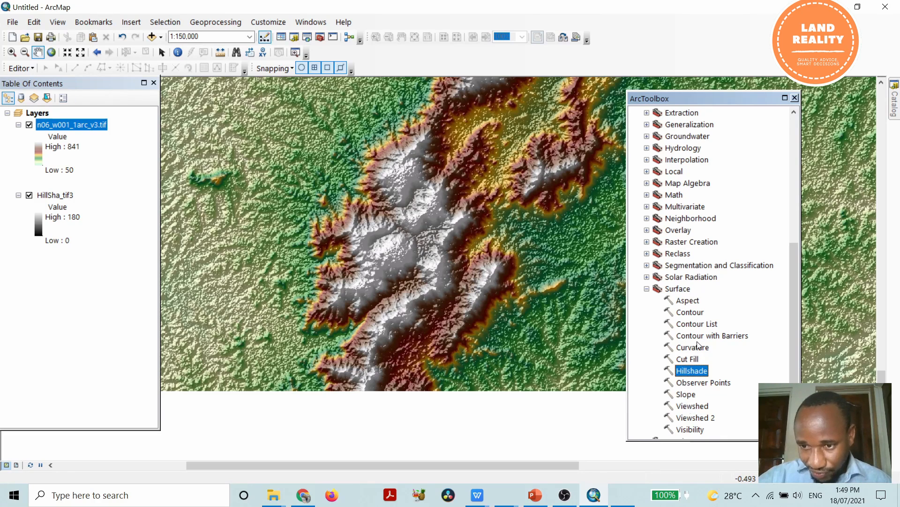
double_click(688, 300)
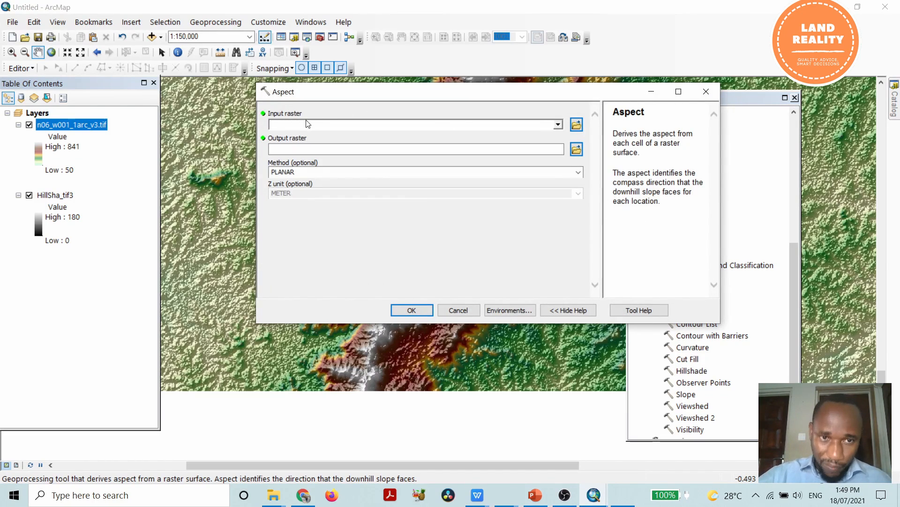
click(558, 126)
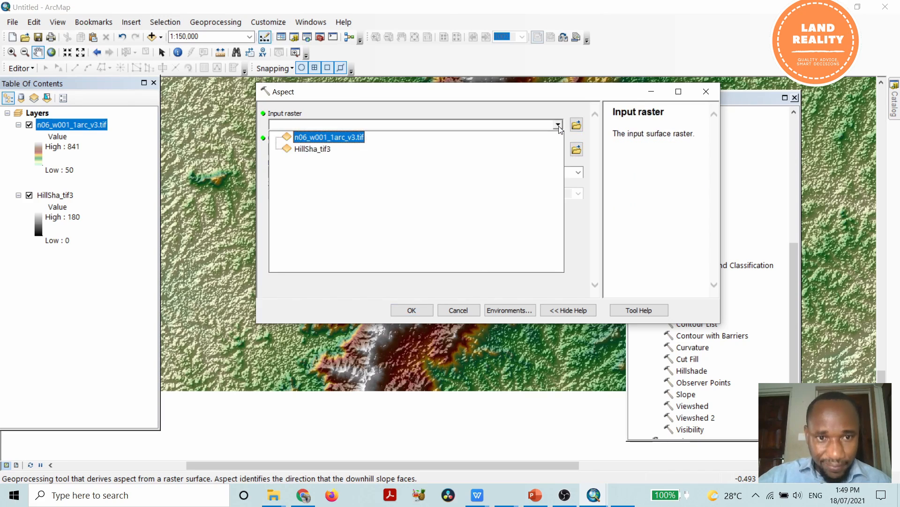
click(349, 139)
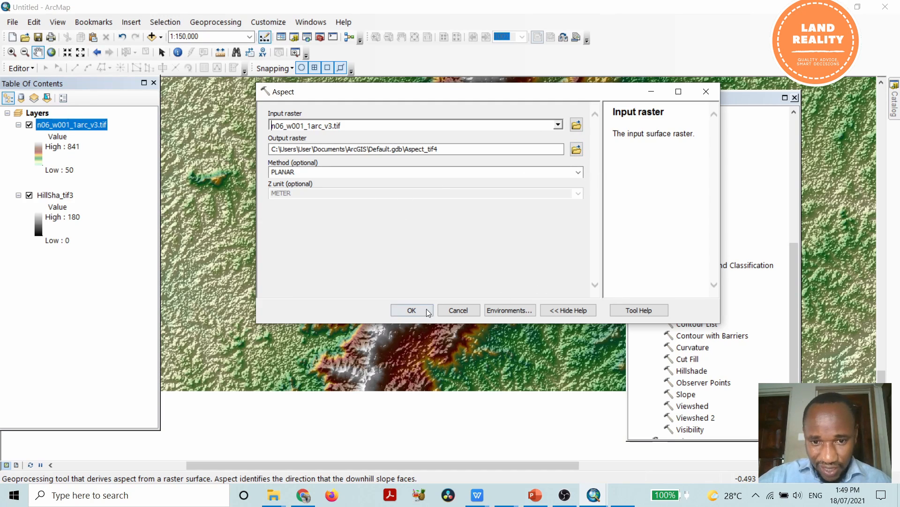
click(409, 309)
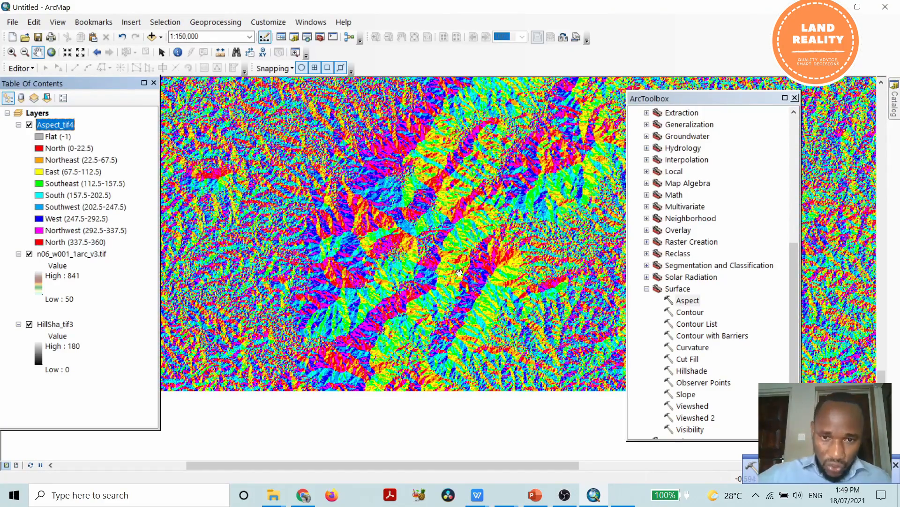
scroll(446, 248, down, 2)
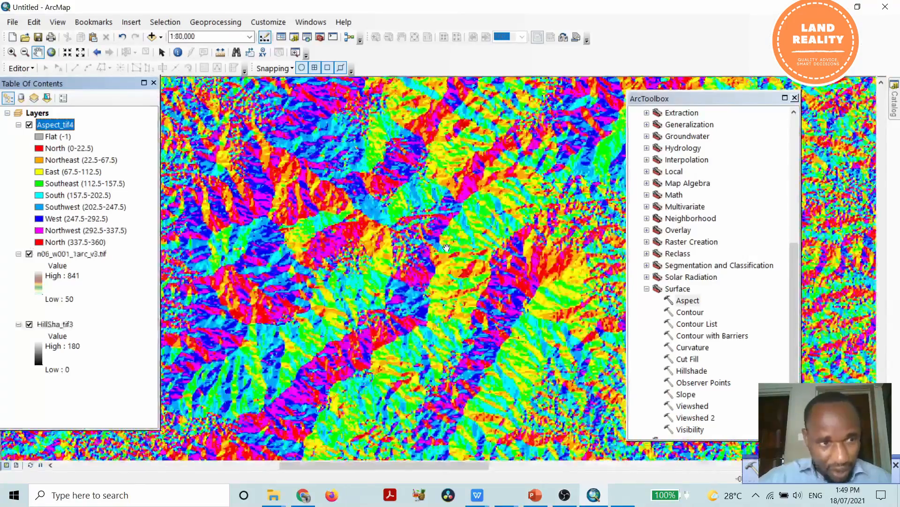
Switch the symbology of the n06_w001_1arc_v3.tif layer to Vector Field.
scroll(447, 248, up, 2)
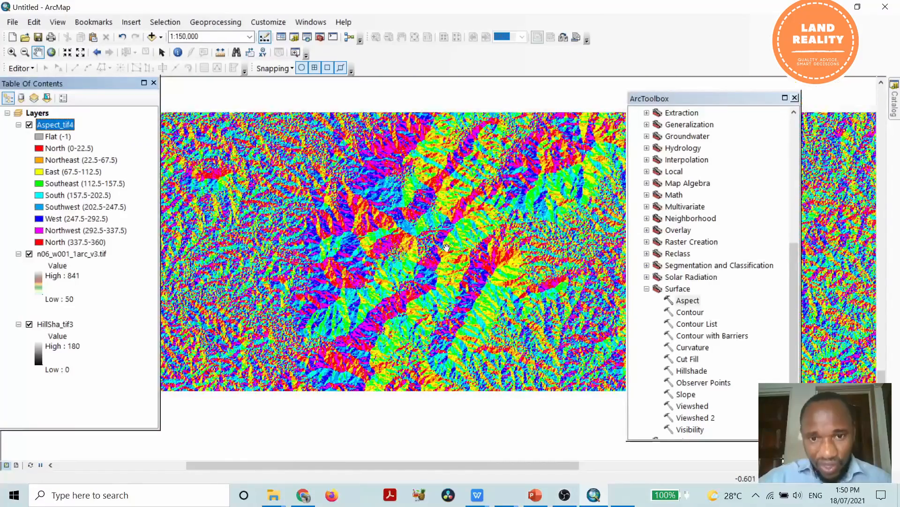
scroll(447, 247, up, 2)
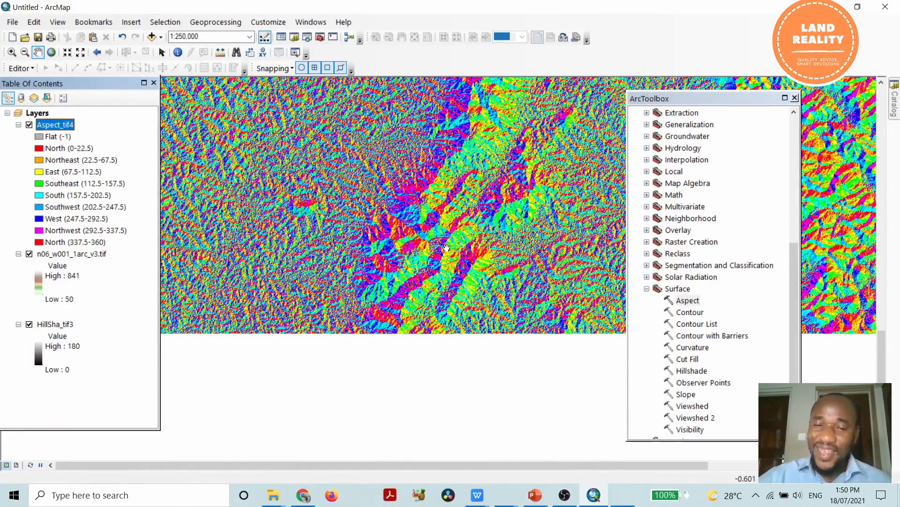
click(96, 255)
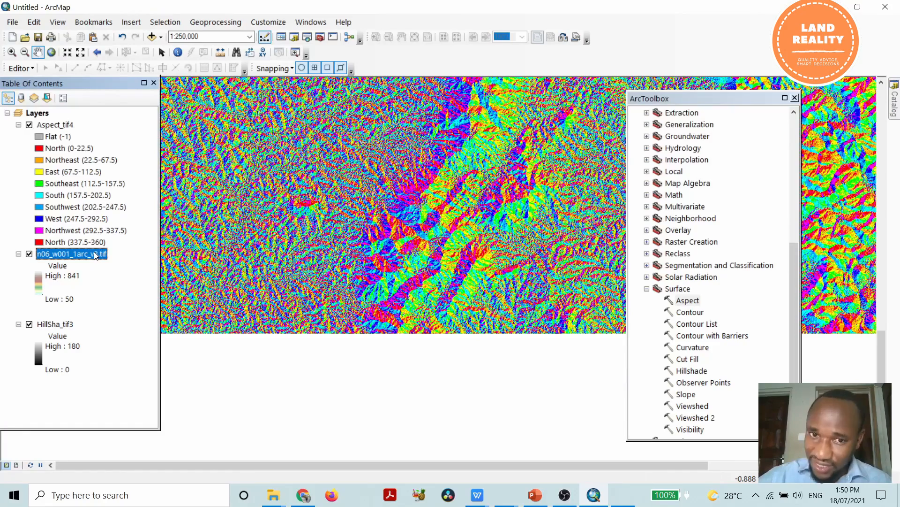
right_click(95, 255)
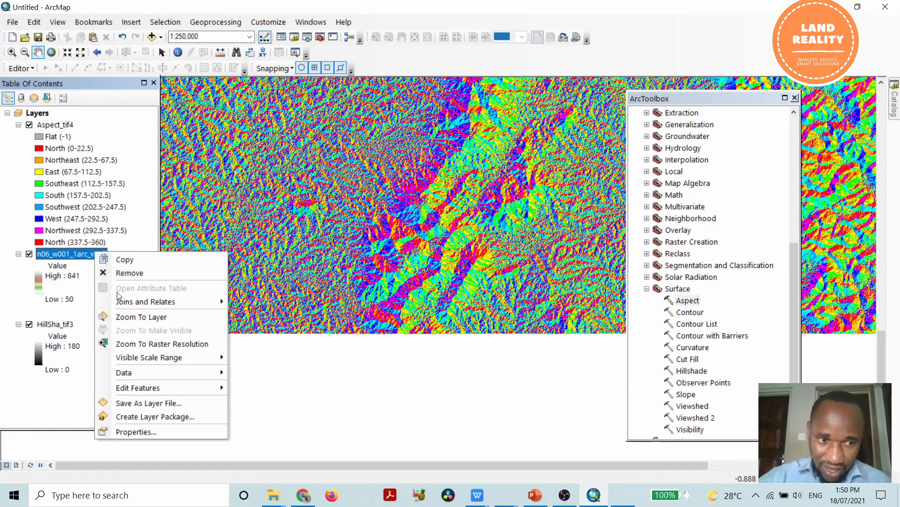
click(145, 432)
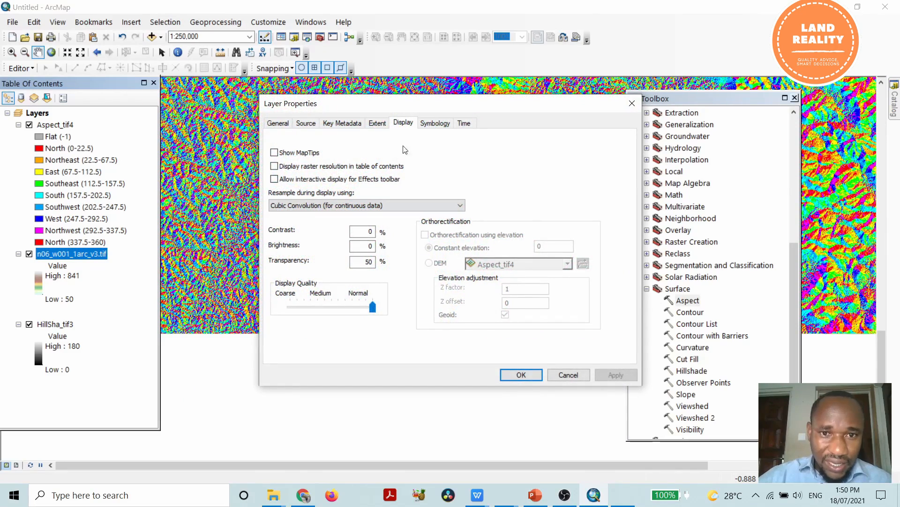
click(435, 123)
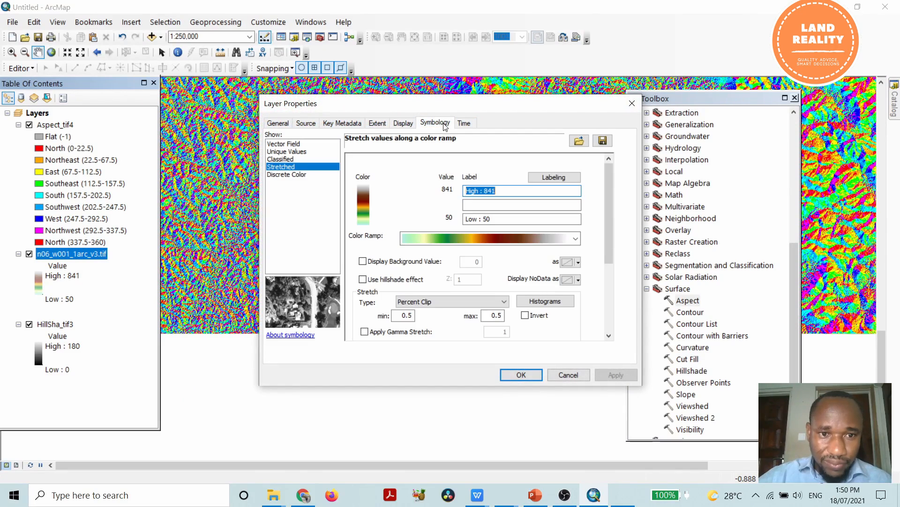
click(281, 144)
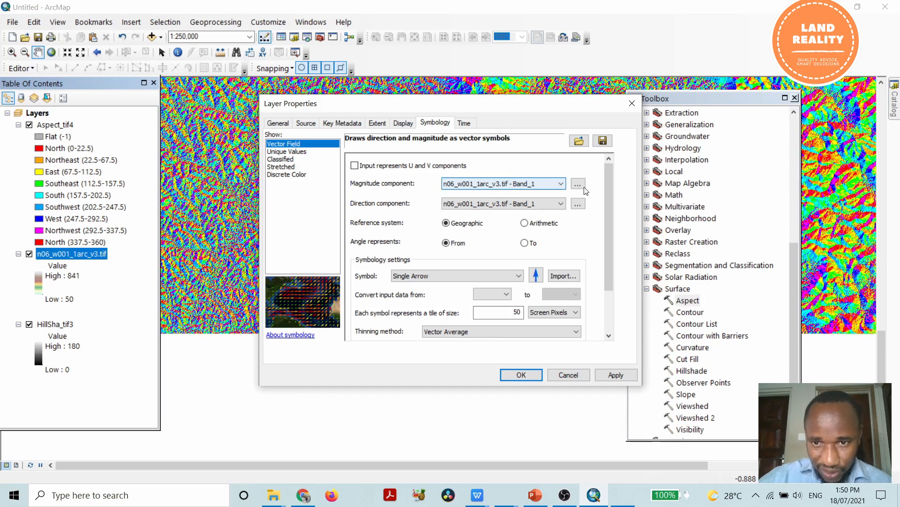
Assign Aspect_tif4 as the vector field's direction component and apply the symbology.
click(580, 211)
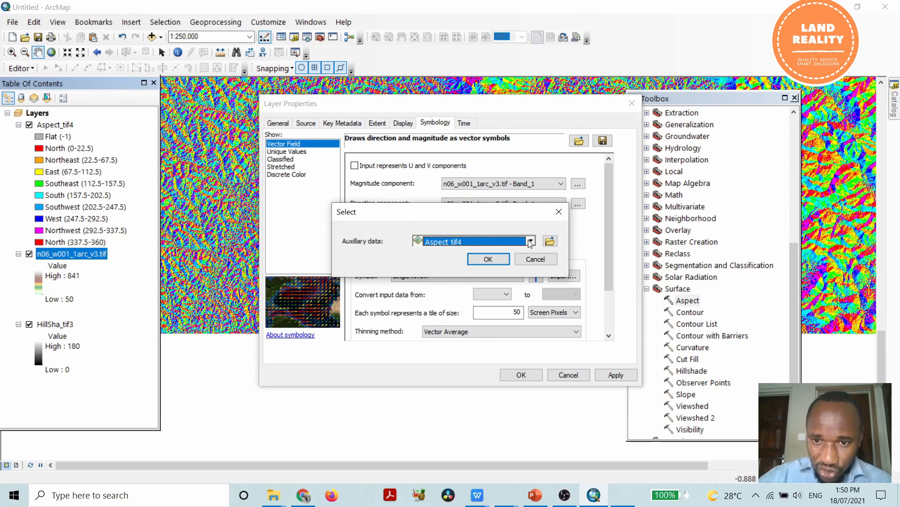
click(494, 259)
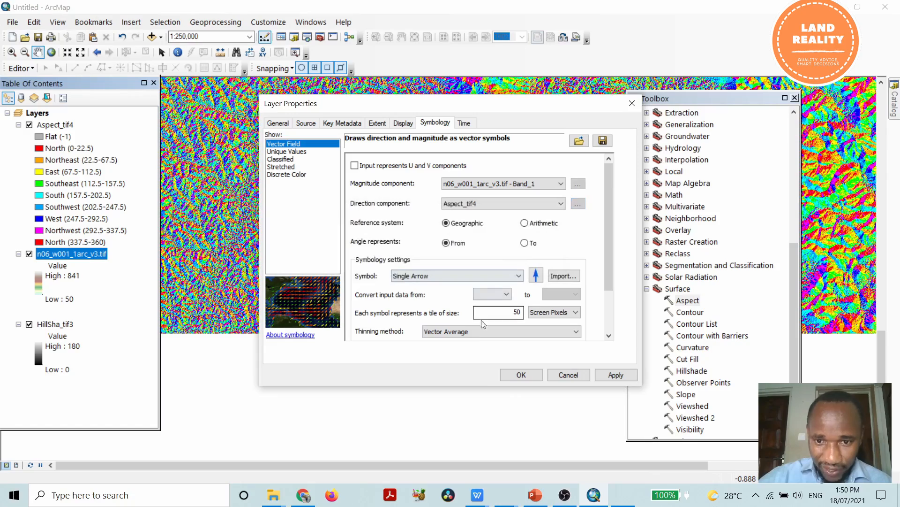
click(617, 376)
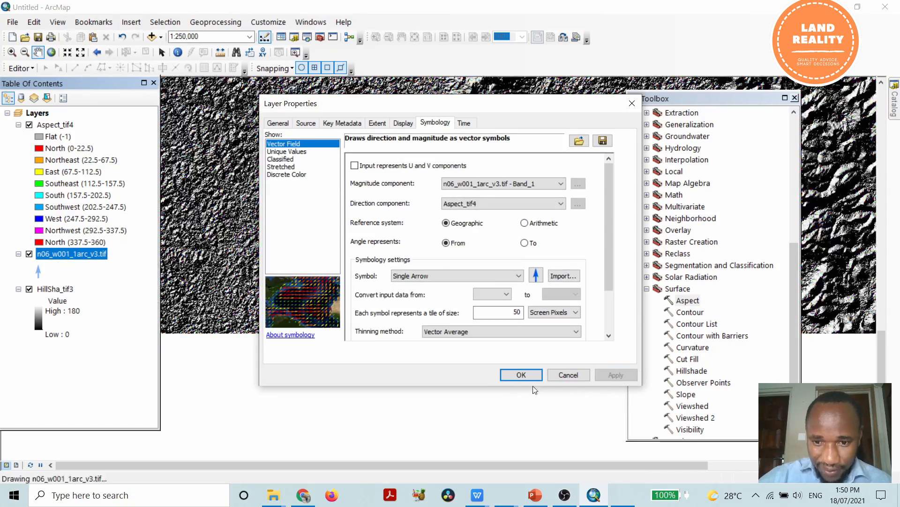
click(521, 375)
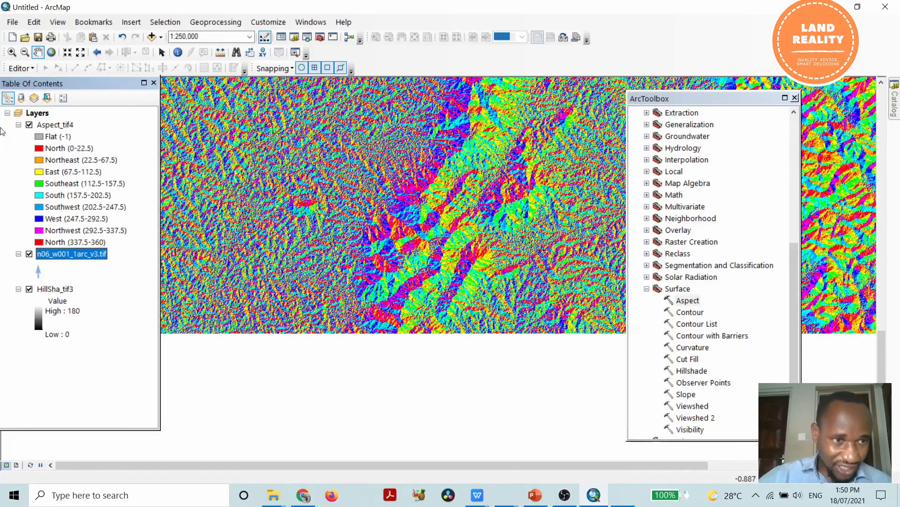
Hide HillSha_tif3 and toggle the visibility of Aspect_tif4 to examine the direction arrows on their own.
click(29, 125)
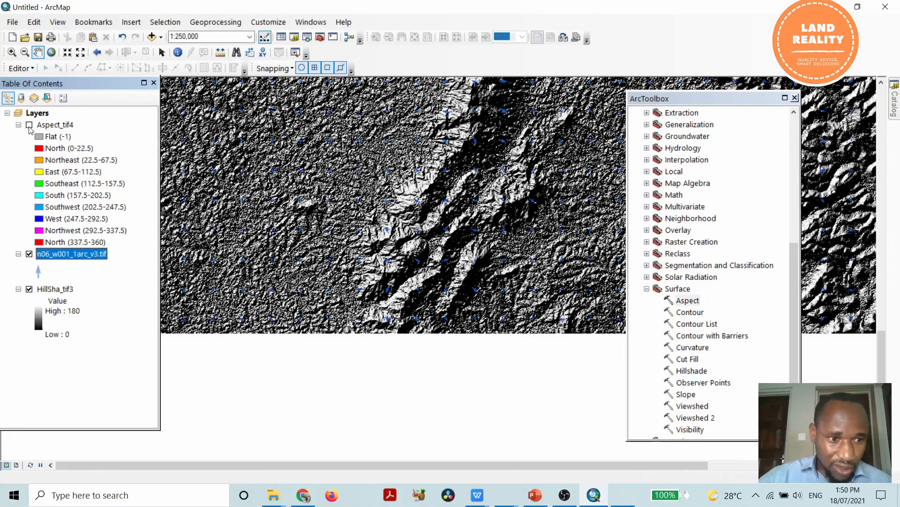
click(29, 289)
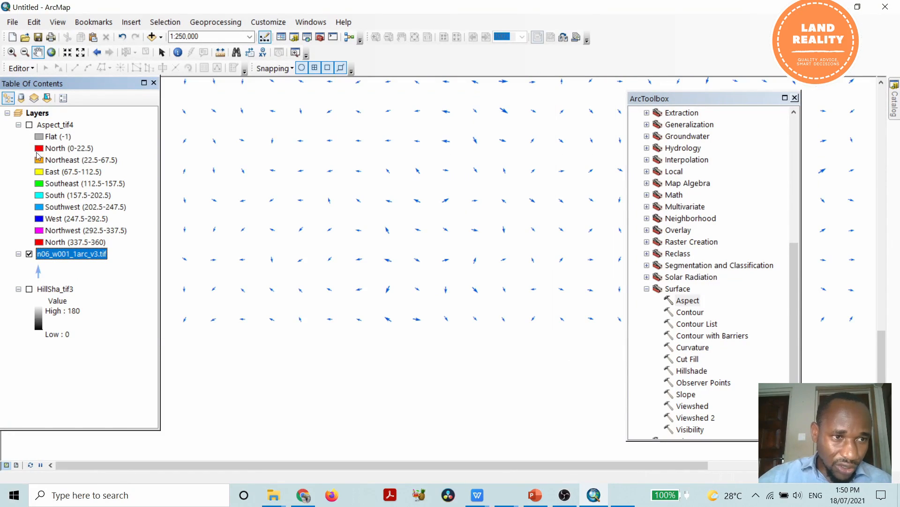
click(29, 125)
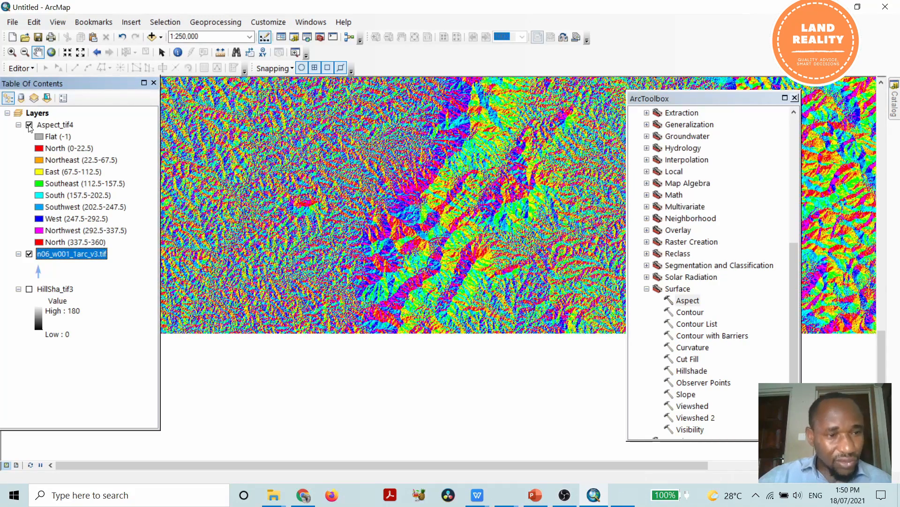
click(29, 125)
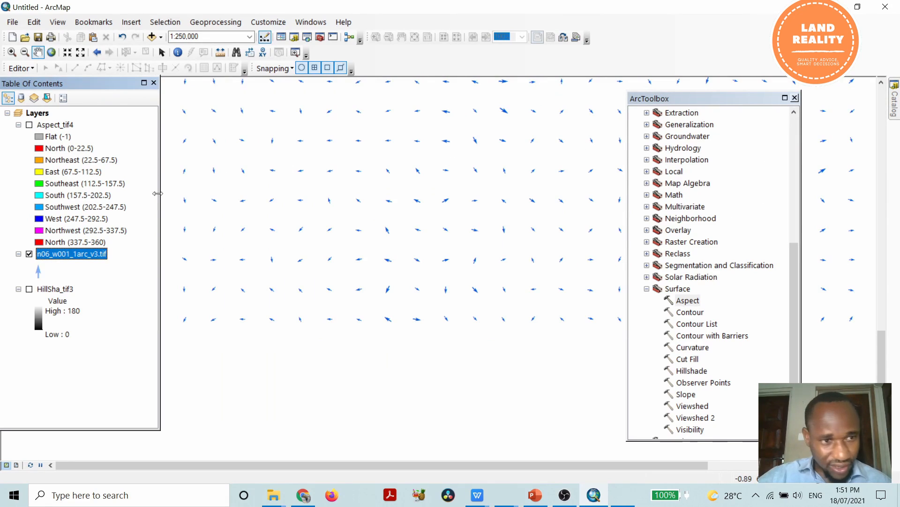
click(29, 124)
Move n06_w001_1arc_v3.tif above Aspect_tif4 and display its arrows over HillSha_tif3, with the aspect layer hidden.
scroll(417, 255, up, 3)
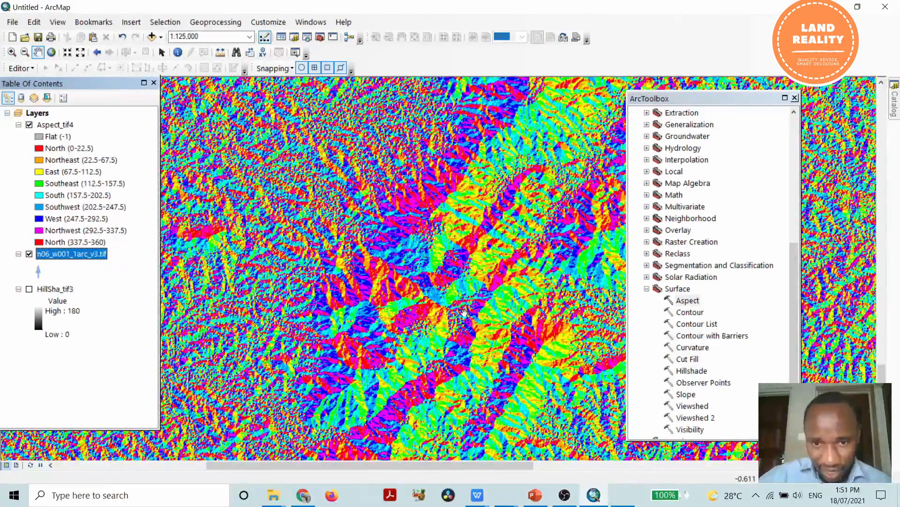
scroll(463, 311, up, 3)
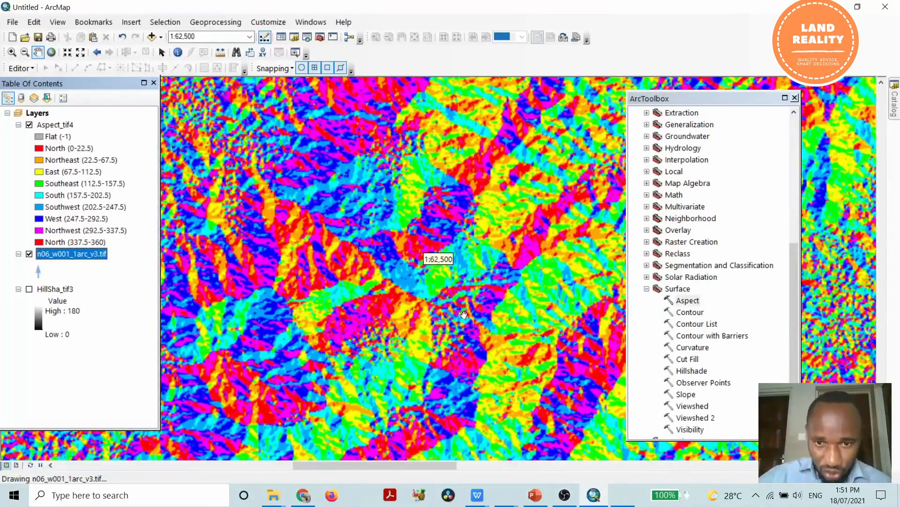
scroll(490, 289, up, 1)
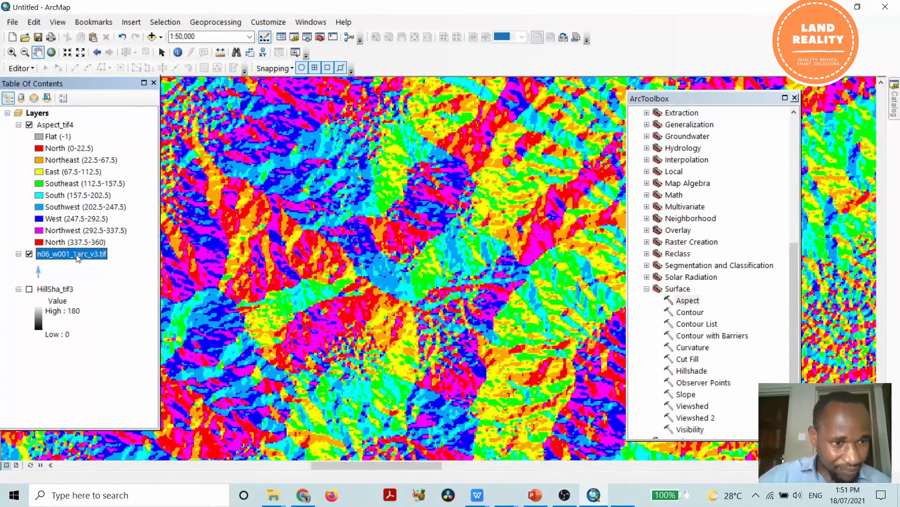
drag(79, 231, 64, 123)
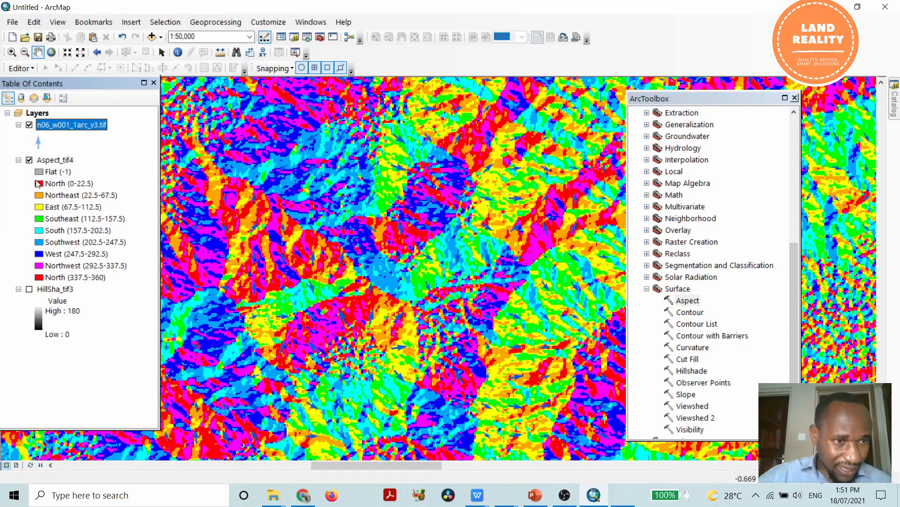
click(31, 161)
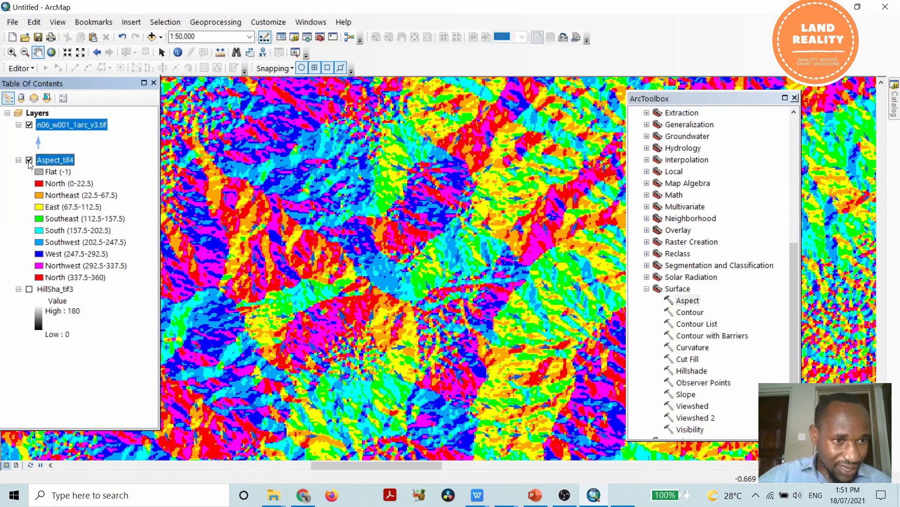
click(29, 161)
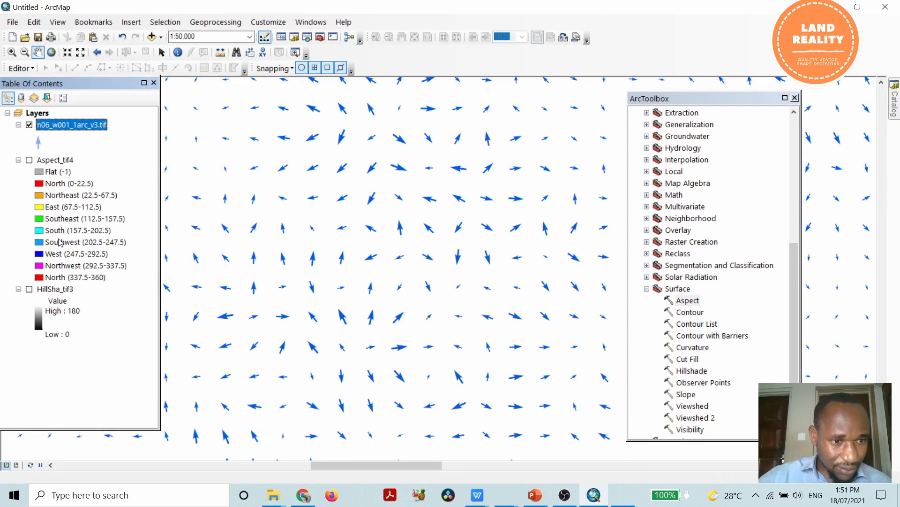
click(29, 289)
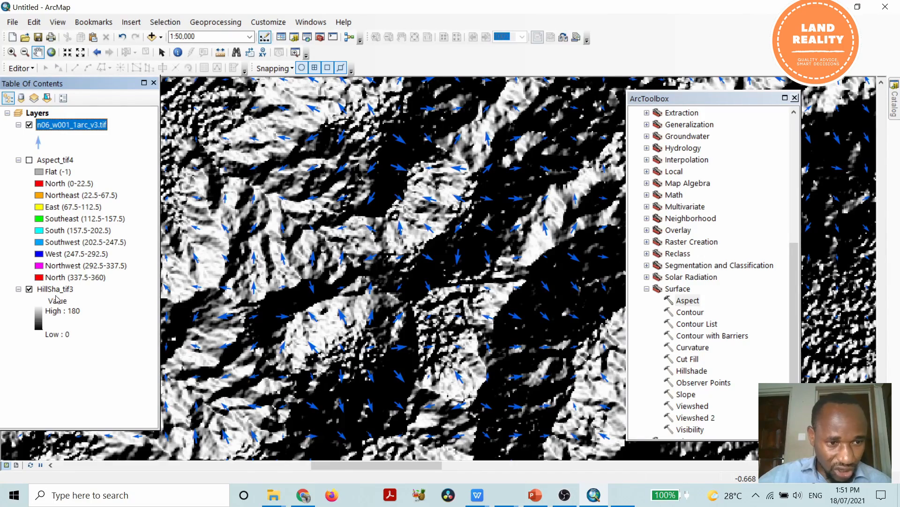
Enable the display of raster resolution in the table of contents for the n06_w001_1arc_v3.tif layer.
scroll(468, 262, up, 2)
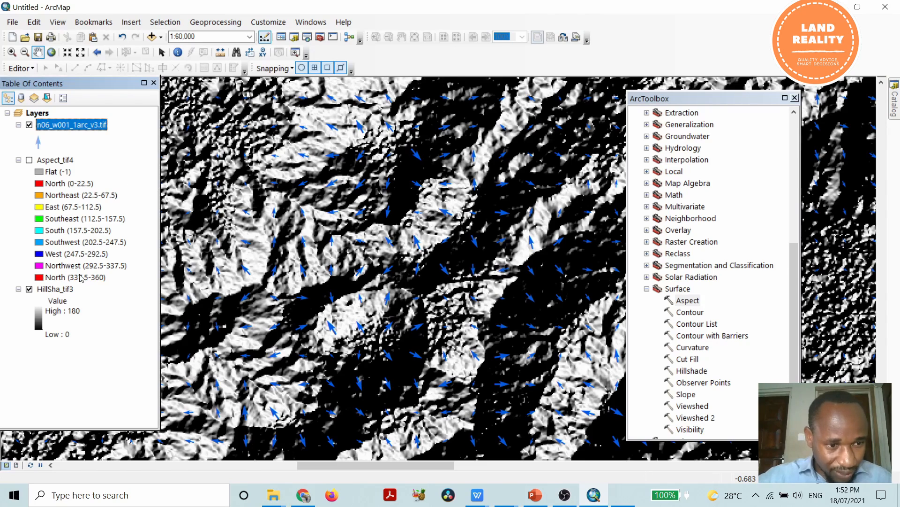
right_click(84, 124)
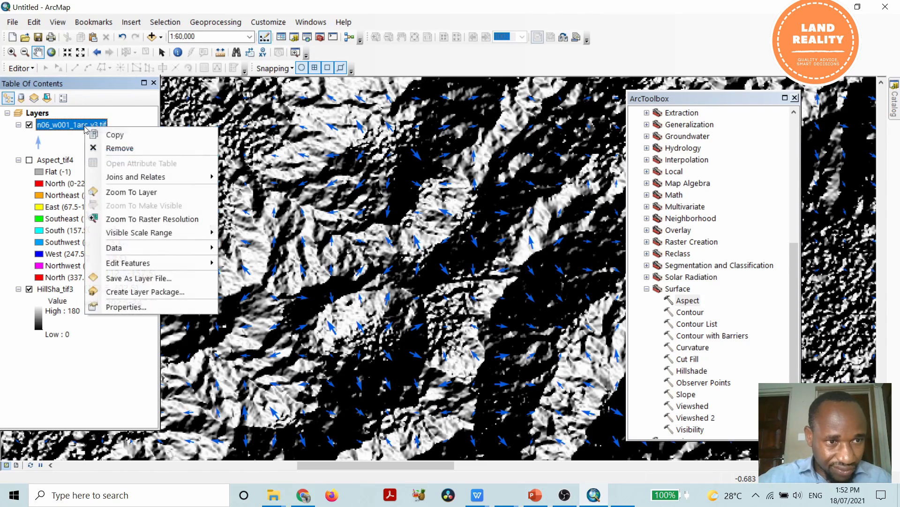
click(162, 307)
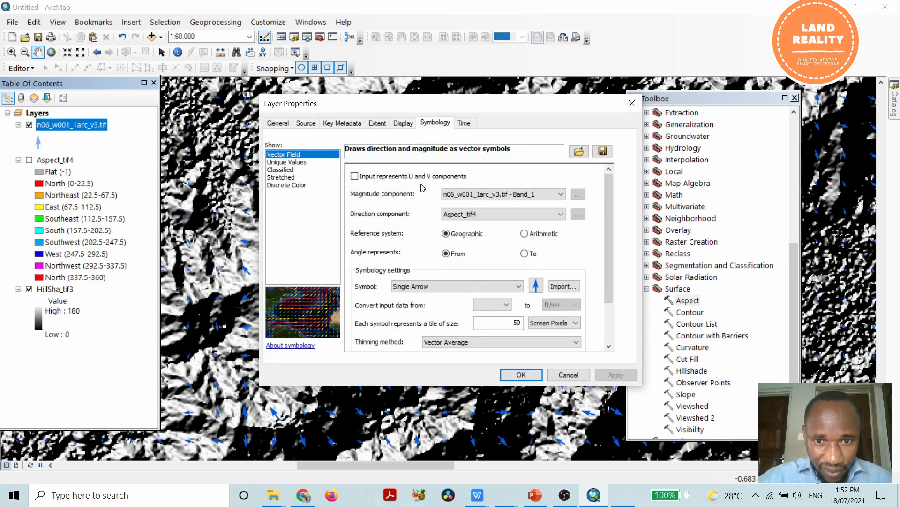
click(405, 123)
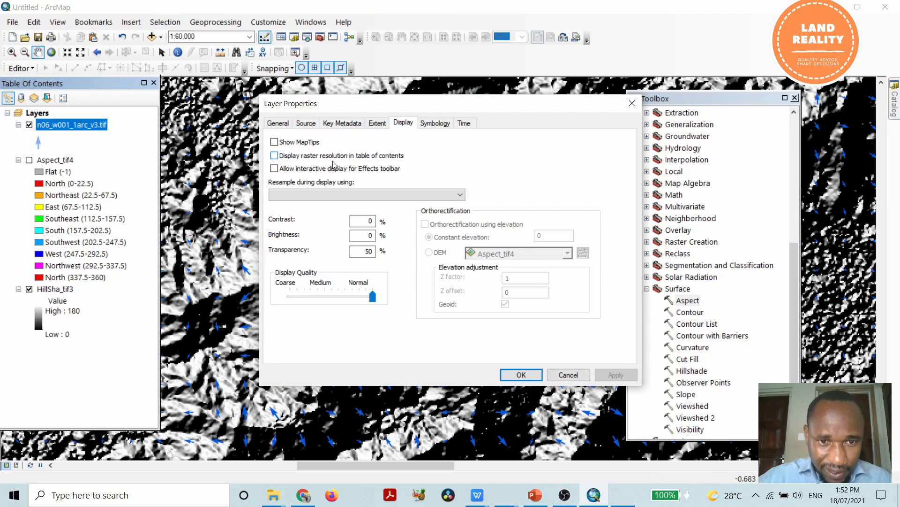
click(274, 156)
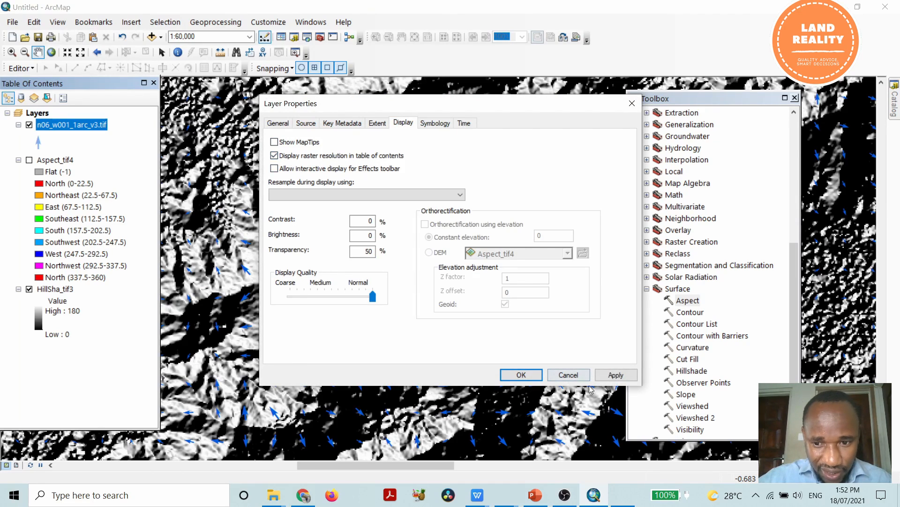
click(613, 375)
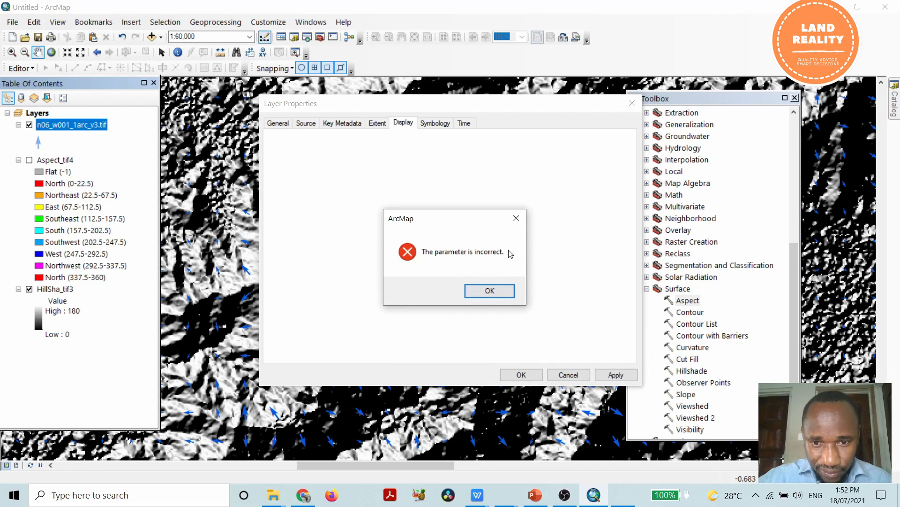
click(517, 218)
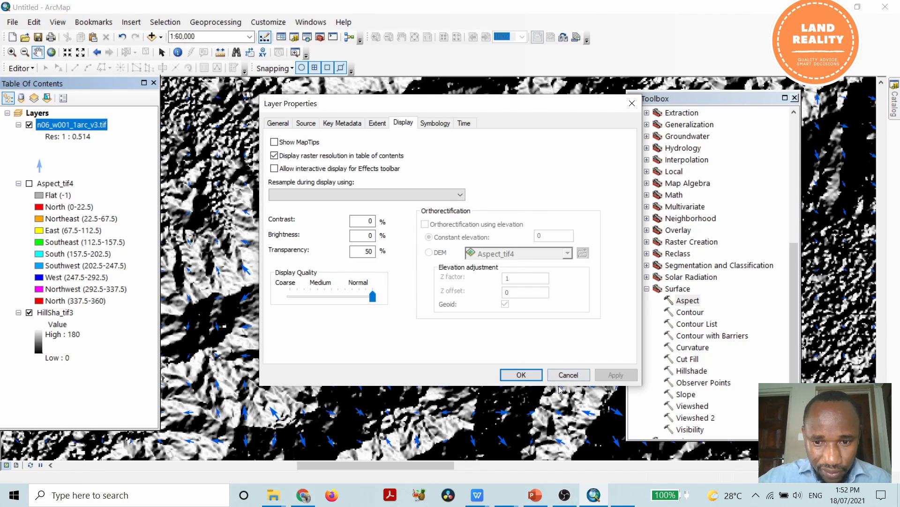
click(523, 376)
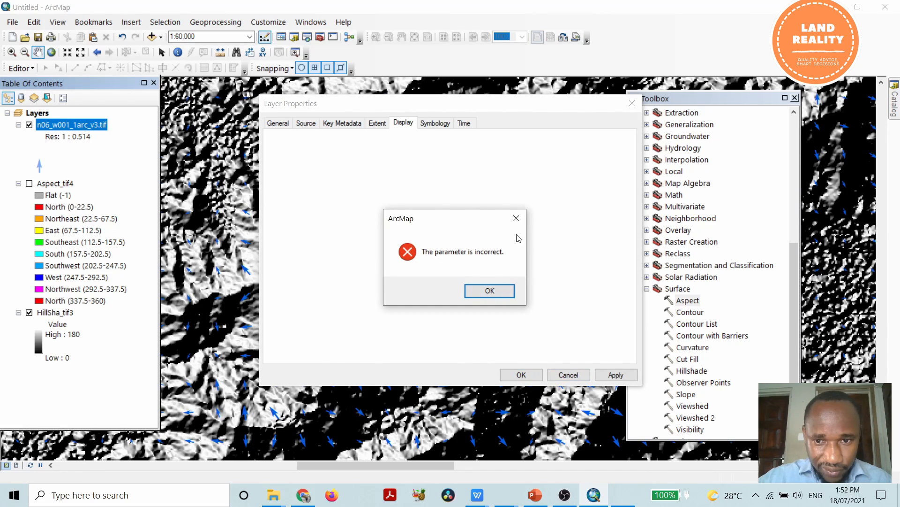
click(516, 218)
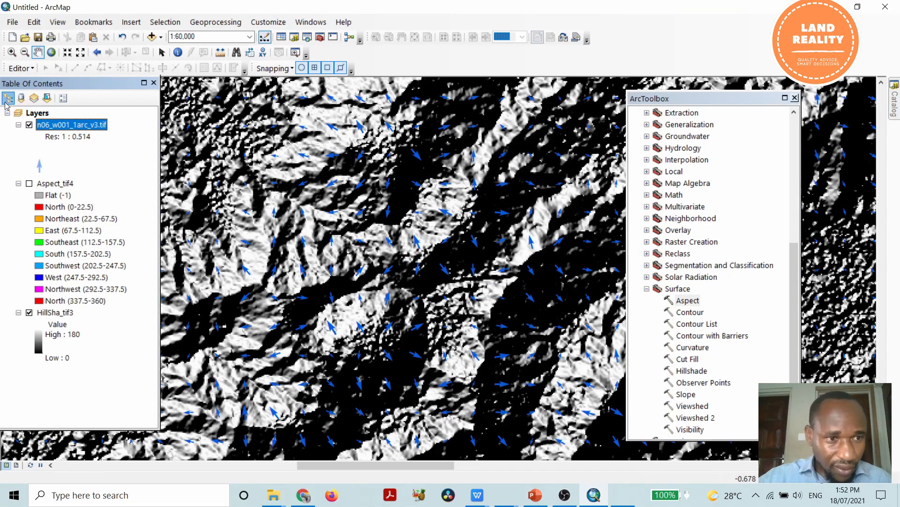
Examine how the direction arrows and the layer's raster resolution ratio change at closer and wider map scales.
scroll(328, 200, down, 4)
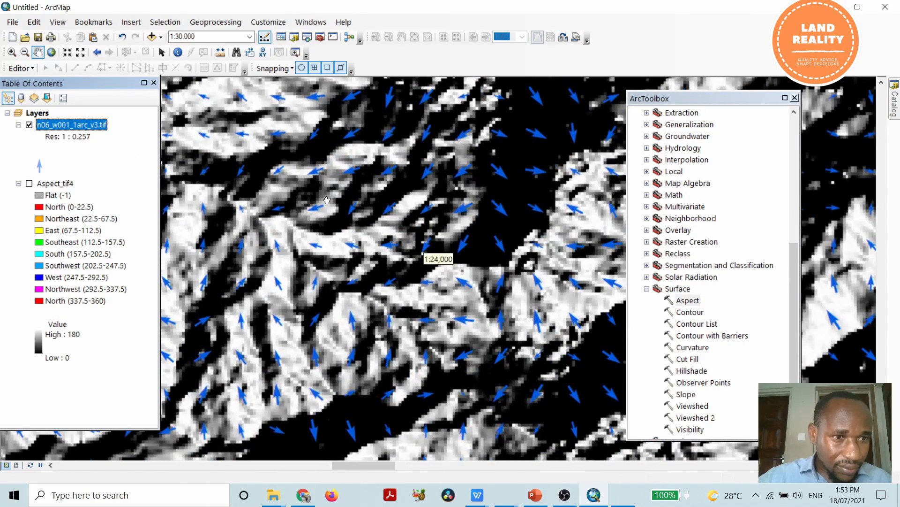
scroll(328, 199, down, 3)
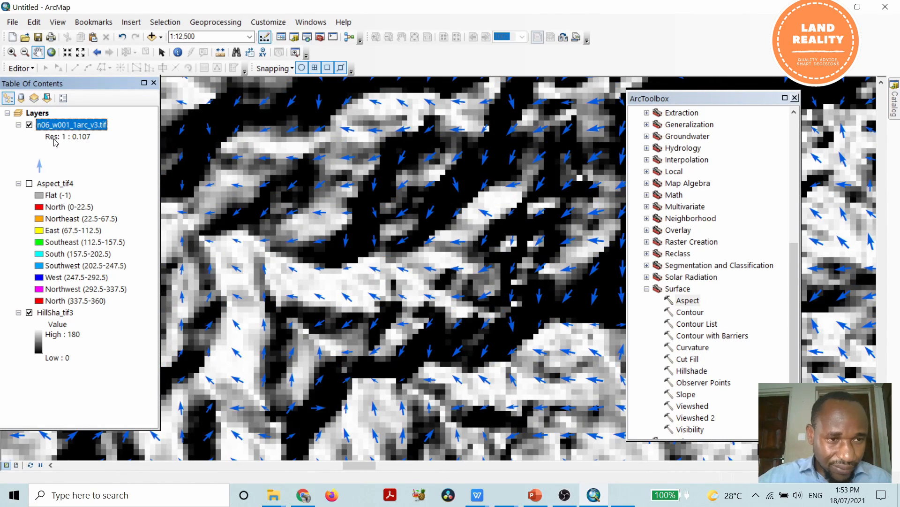
scroll(462, 205, down, 1)
scroll(462, 205, down, 1)
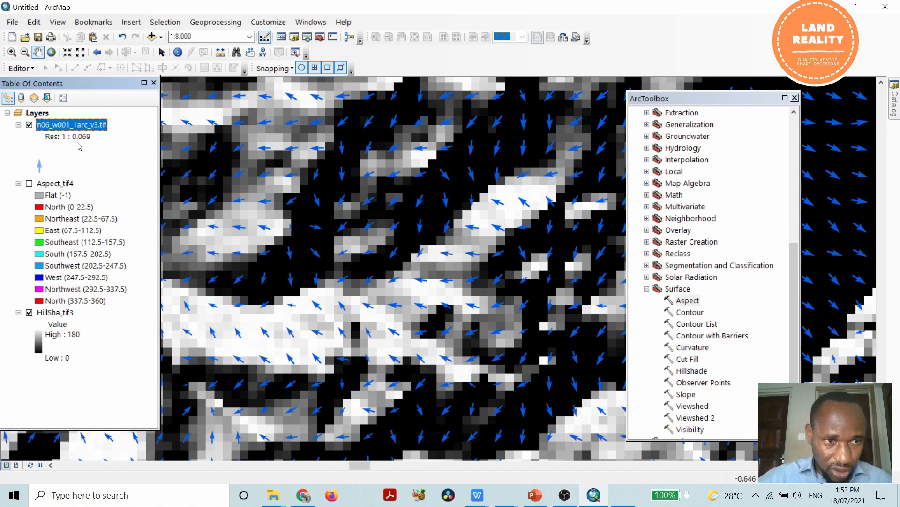
scroll(506, 252, down, 2)
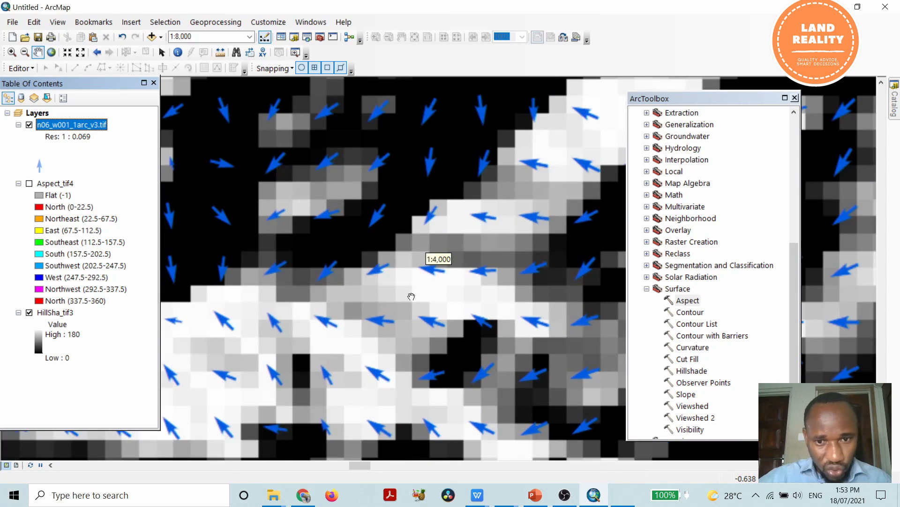
scroll(413, 294, up, 2)
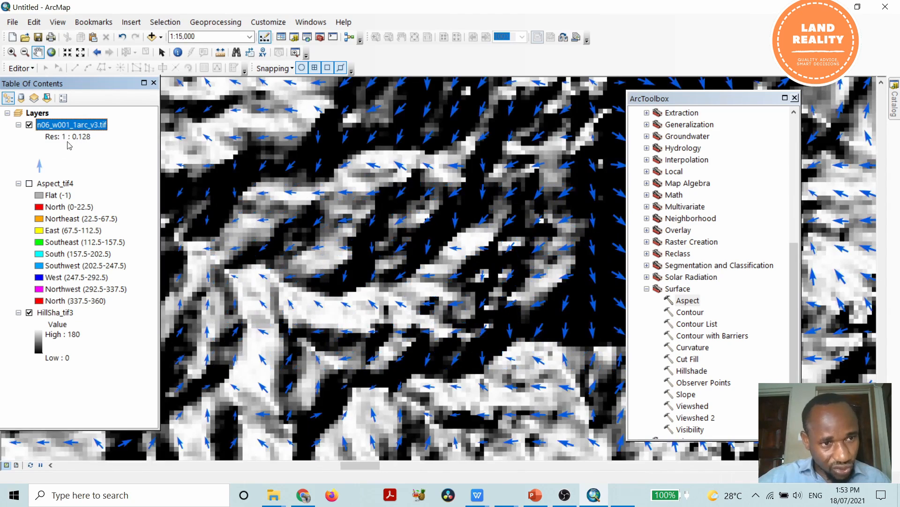
scroll(415, 336, up, 1)
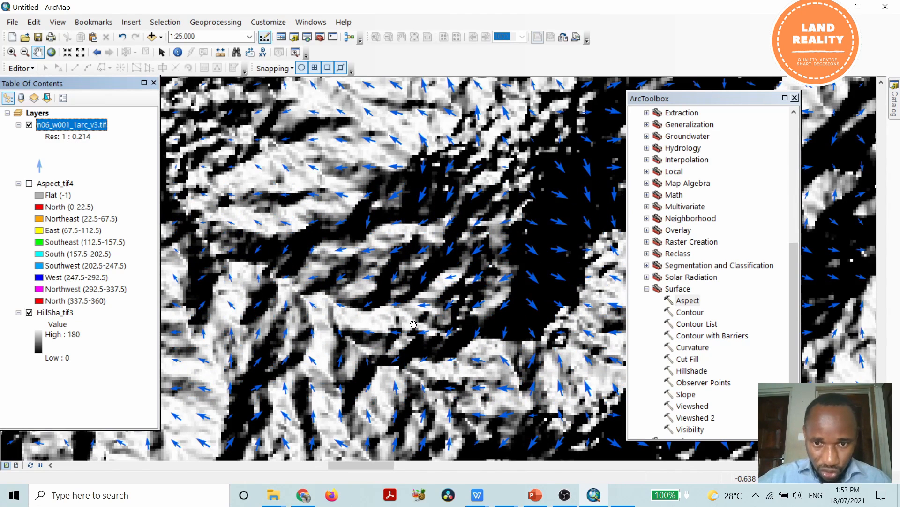
scroll(409, 322, up, 1)
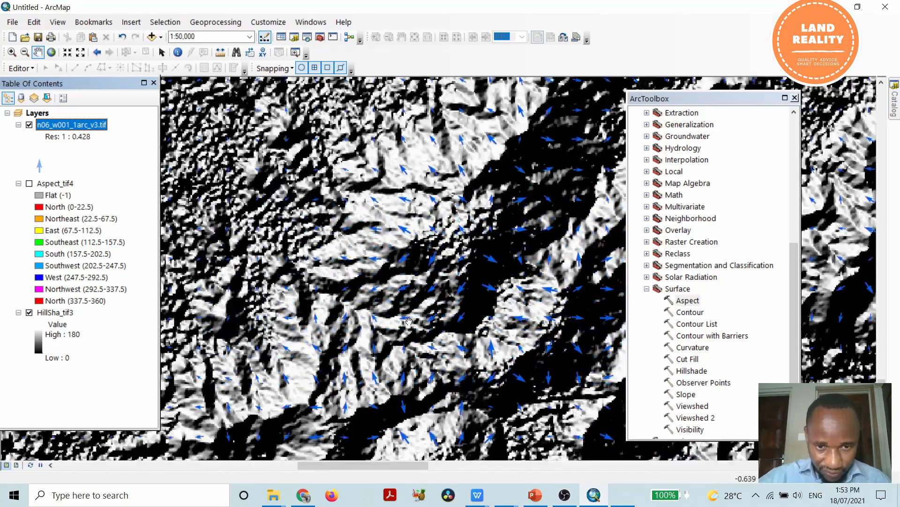
scroll(409, 321, up, 1)
scroll(409, 322, down, 1)
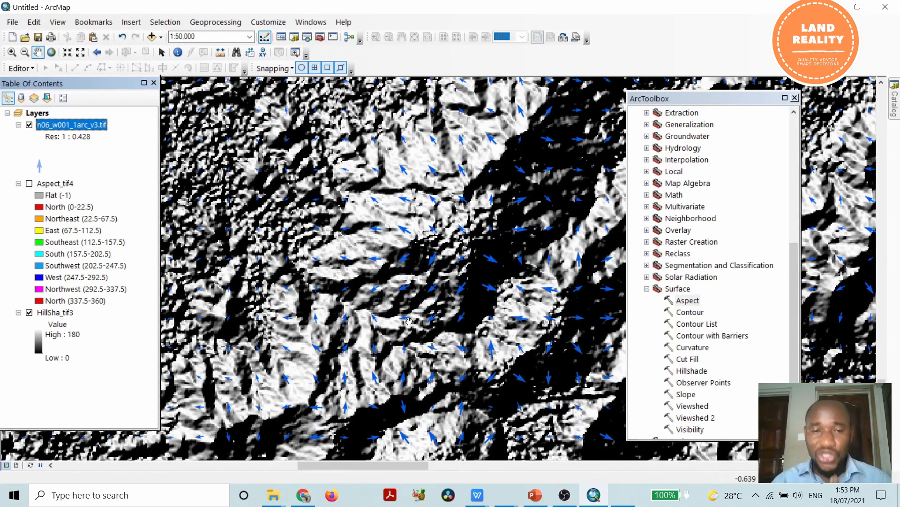